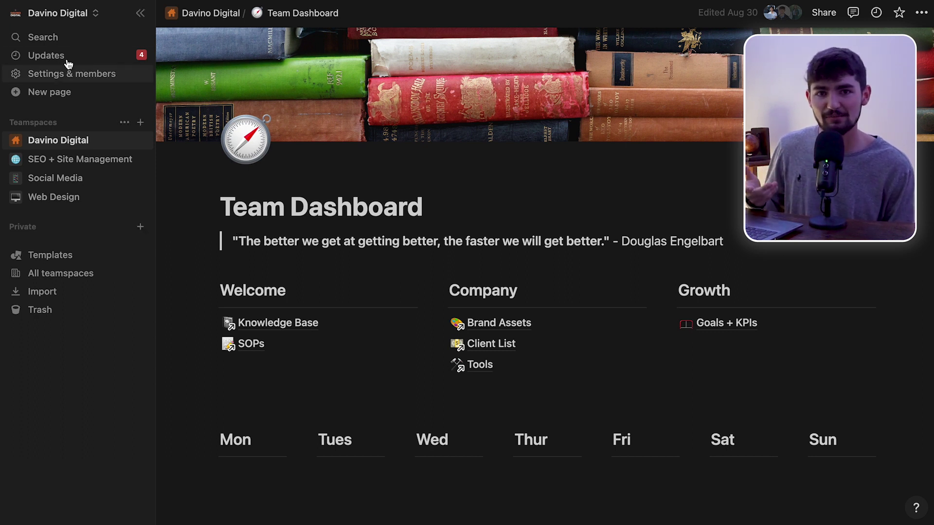
# Hide and re-dock the sidebar, then add and delete an empty block below the quote
pyautogui.click(141, 15)
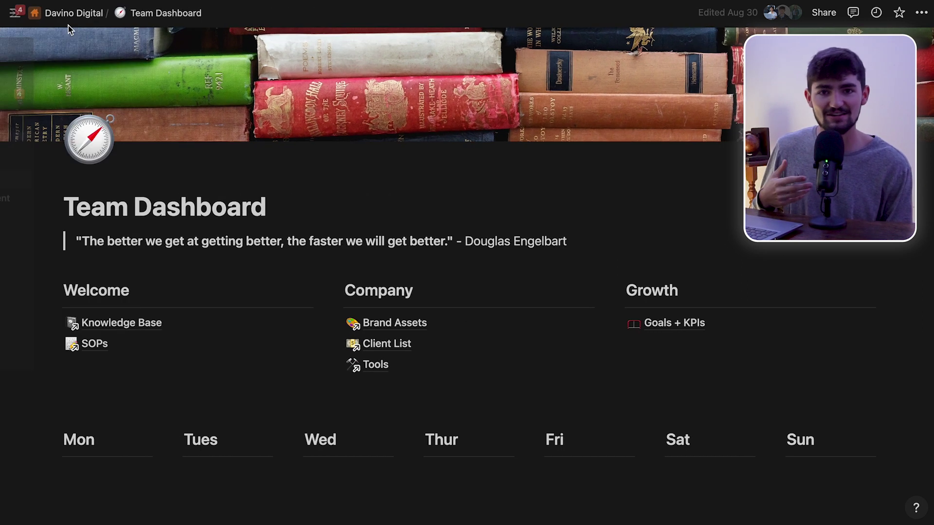
pyautogui.click(15, 12)
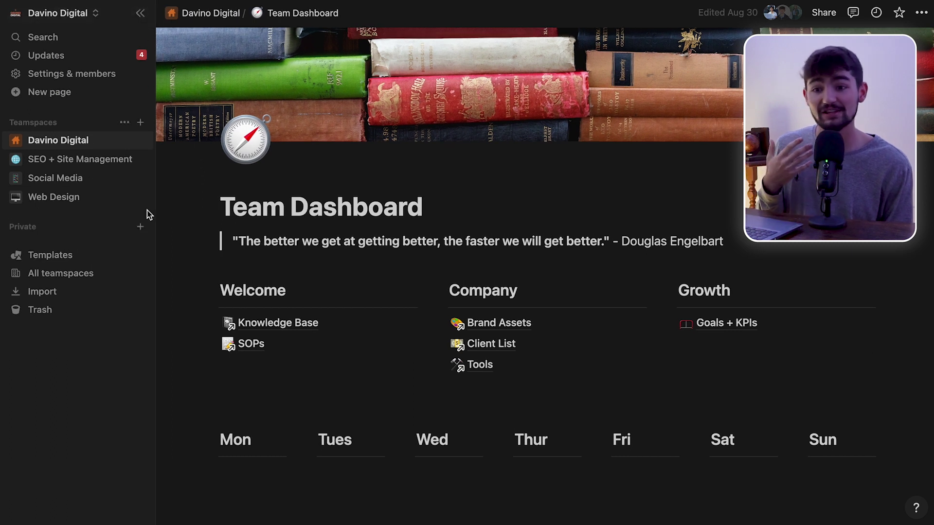
pyautogui.click(200, 242)
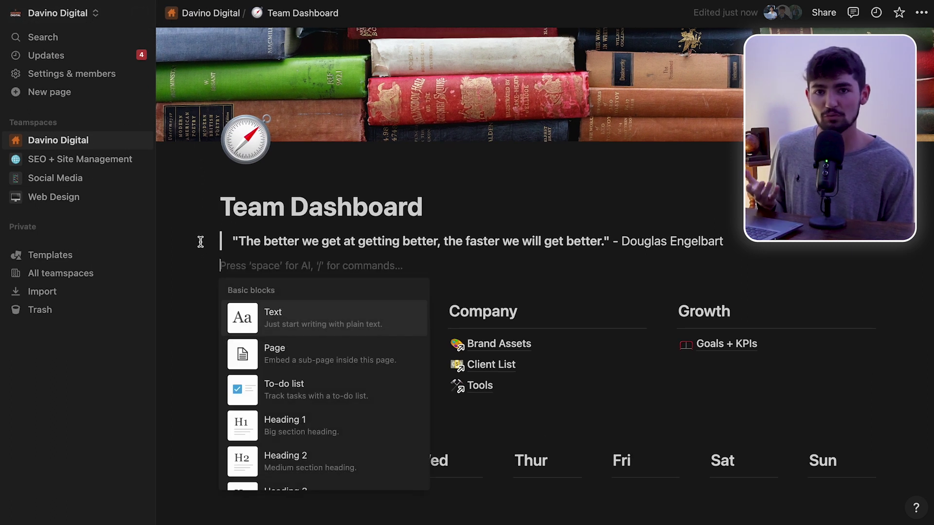
pyautogui.press('Escape')
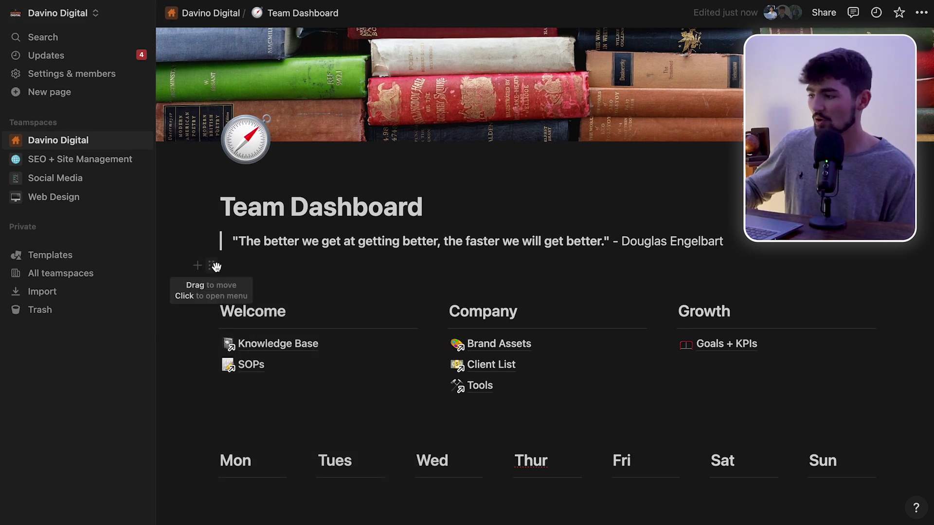
pyautogui.press('BackSpace')
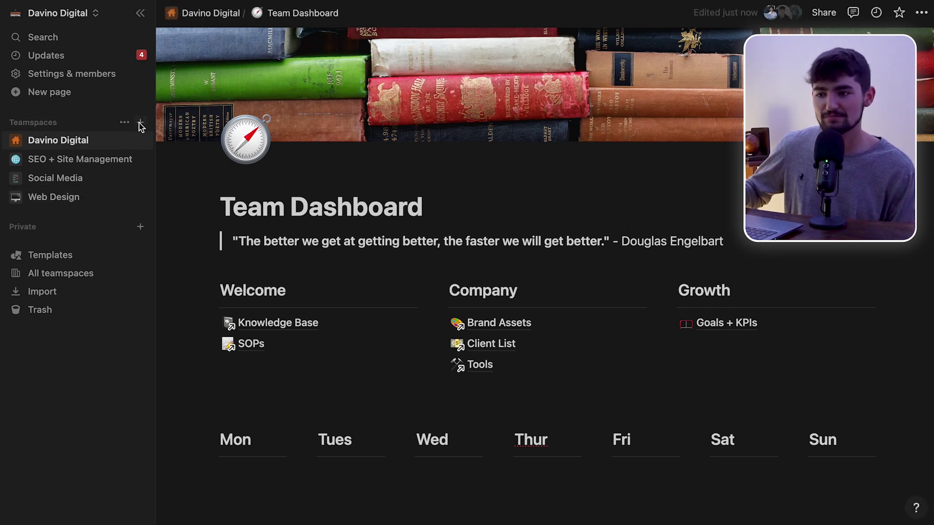
# Open the new teamspace form, view its permission options, and close it without creating anything
pyautogui.click(141, 123)
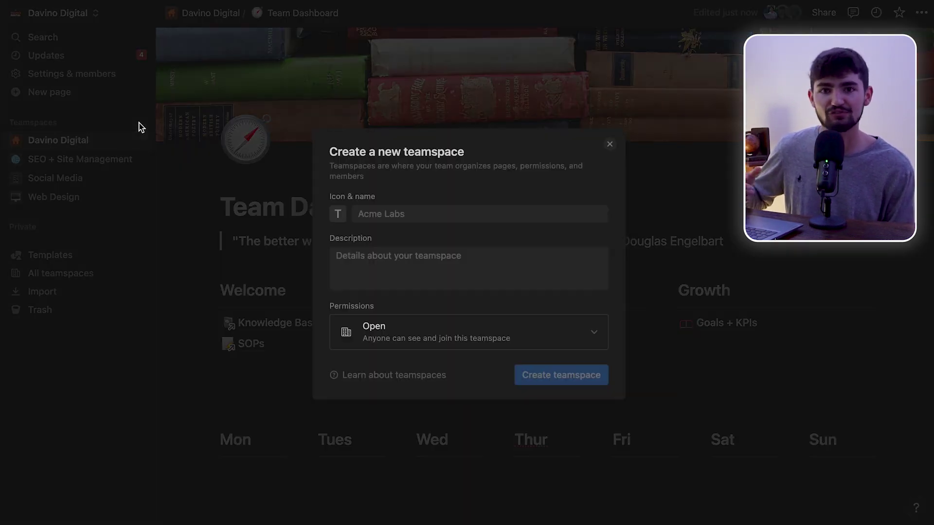
pyautogui.click(407, 326)
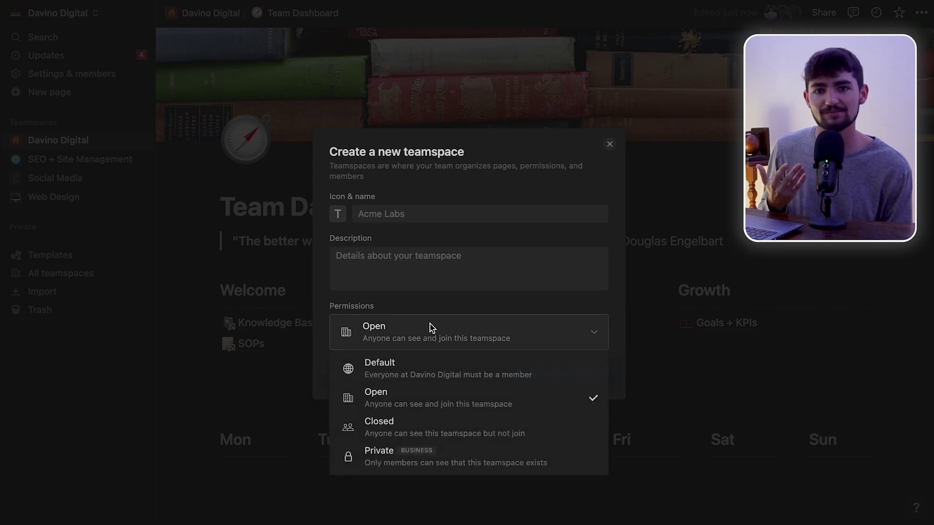
pyautogui.click(609, 145)
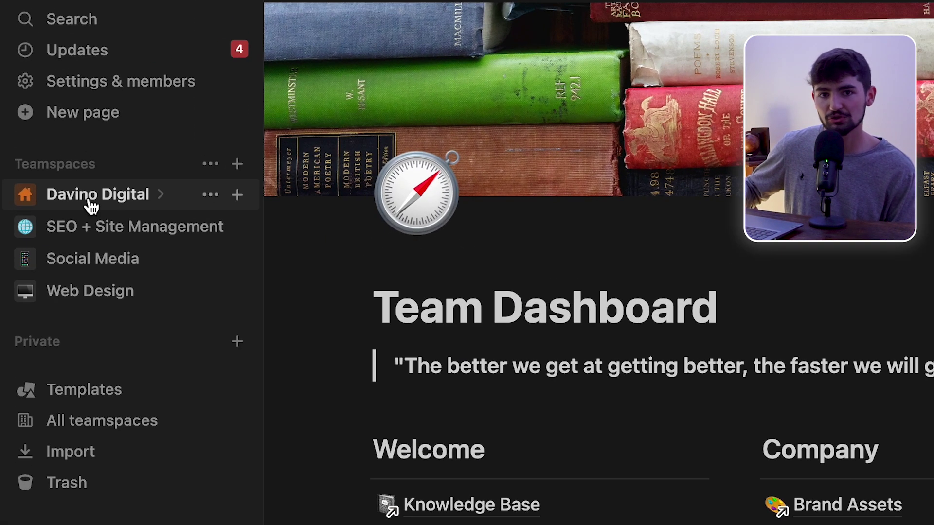
pyautogui.click(54, 144)
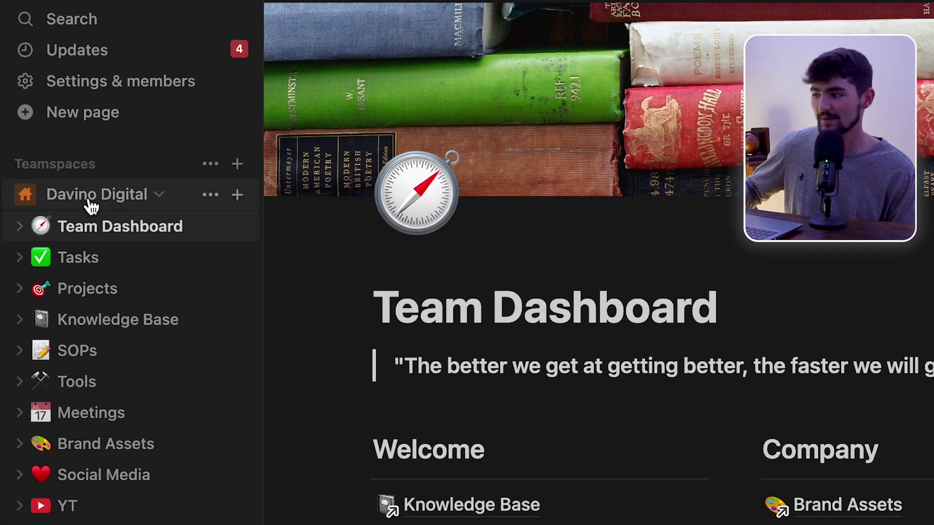
pyautogui.click(97, 200)
pyautogui.click(122, 292)
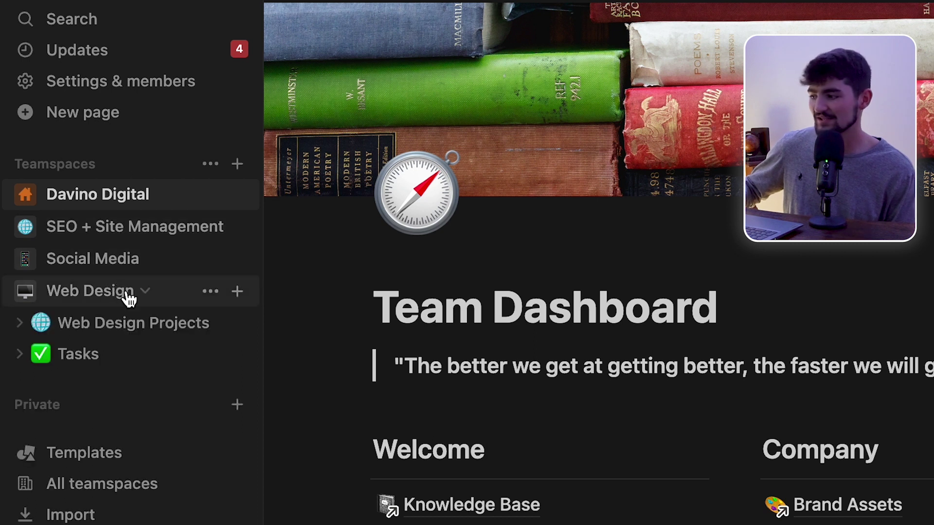
pyautogui.click(127, 291)
pyautogui.click(146, 227)
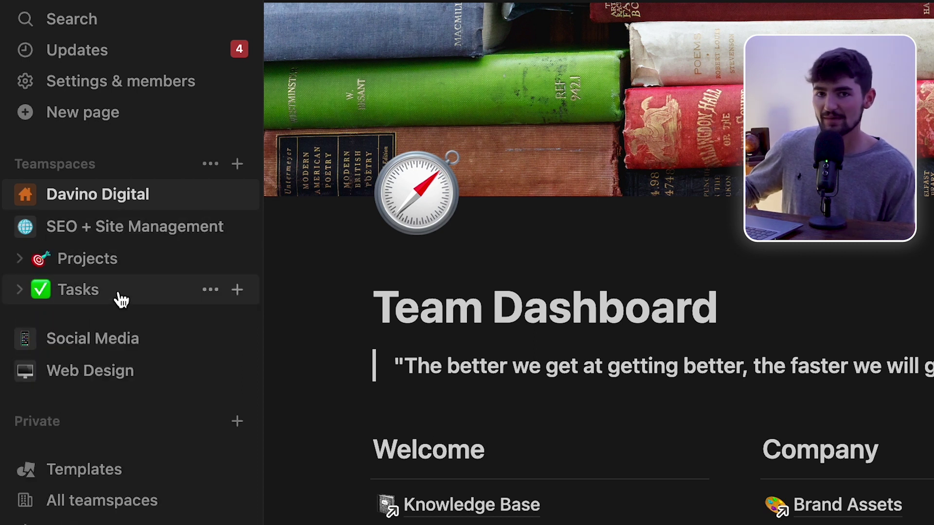
pyautogui.click(137, 238)
pyautogui.click(129, 260)
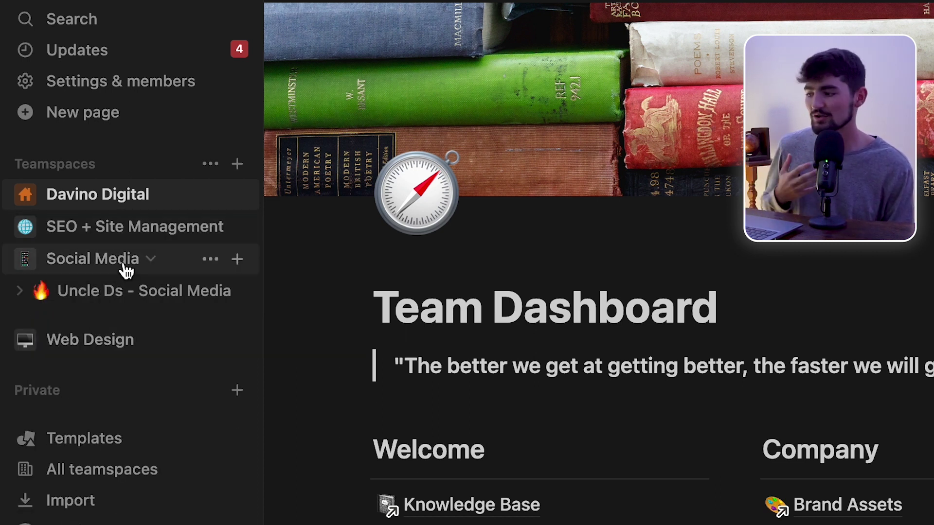
pyautogui.click(126, 271)
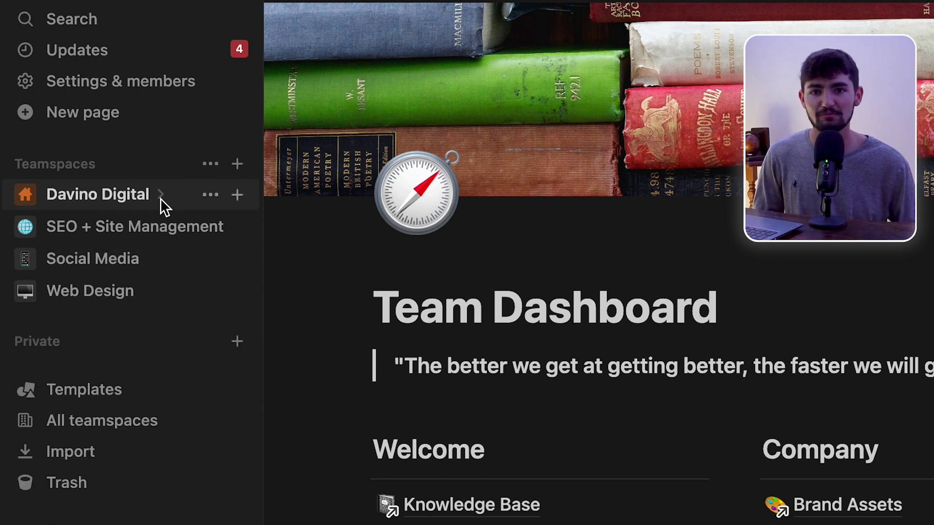
pyautogui.click(141, 207)
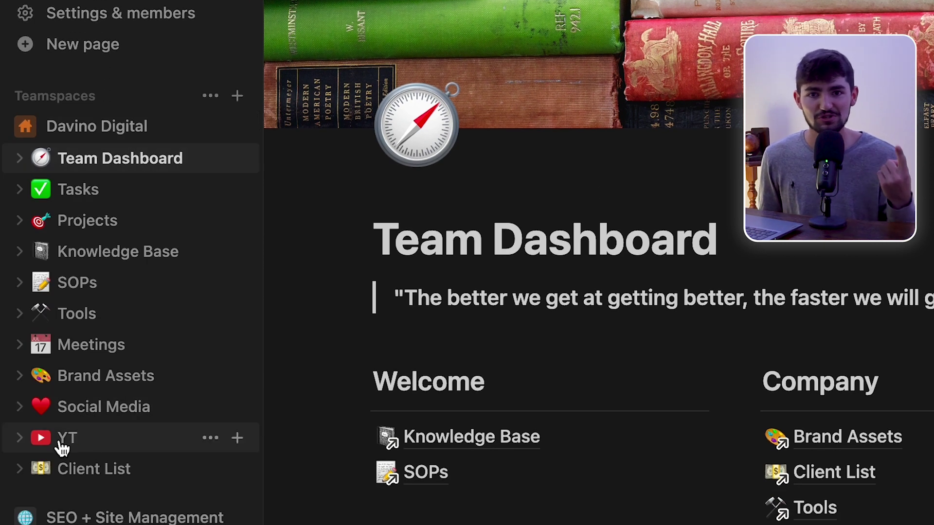
pyautogui.click(18, 443)
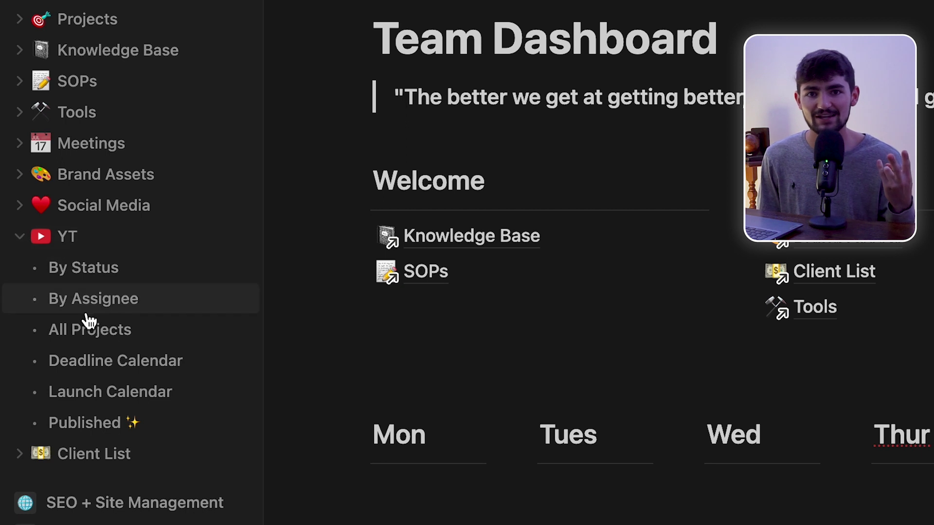
pyautogui.click(20, 238)
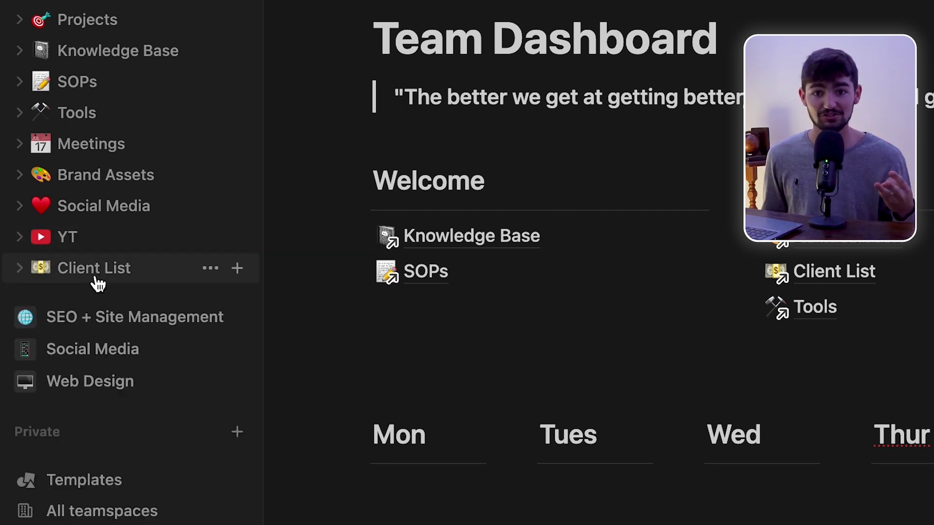
pyautogui.click(84, 384)
pyautogui.click(94, 382)
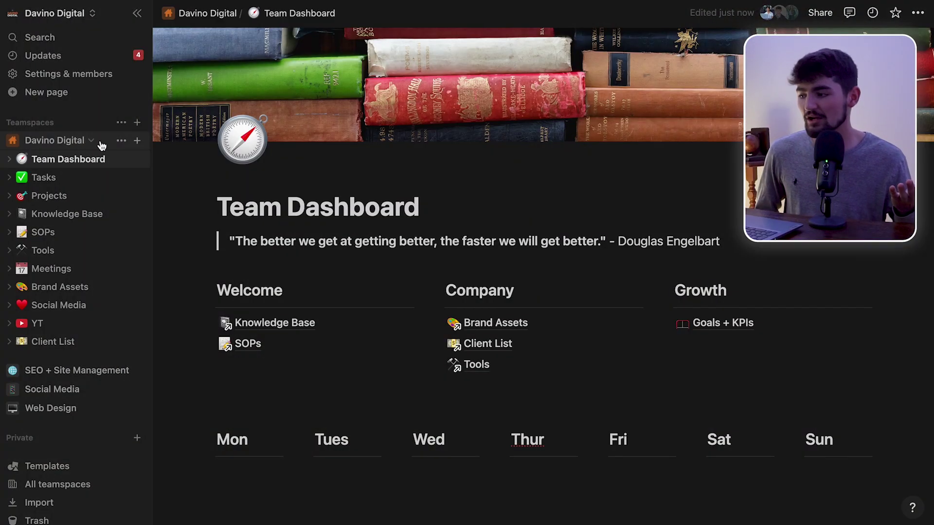
pyautogui.click(67, 143)
pyautogui.click(68, 144)
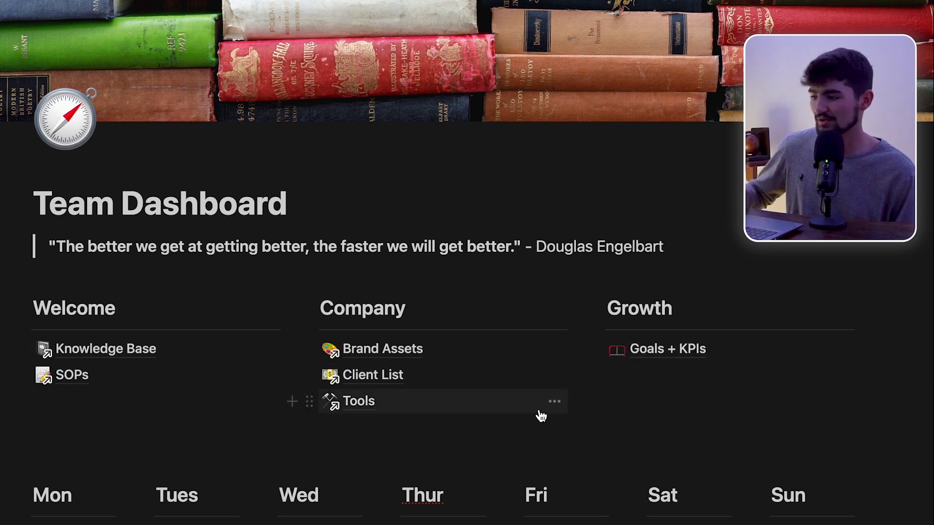
pyautogui.click(97, 356)
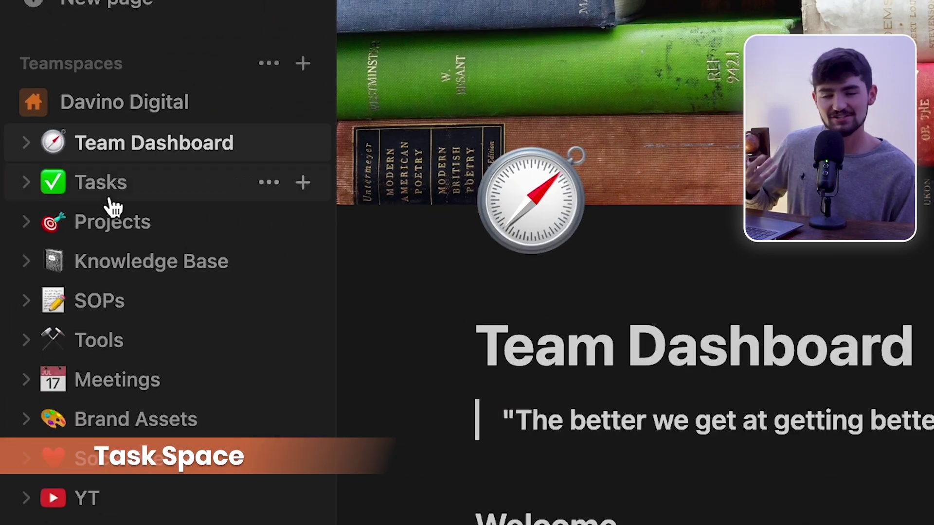
# Open the Tasks database and check GEN-67's status options, leaving them unchanged
pyautogui.click(49, 184)
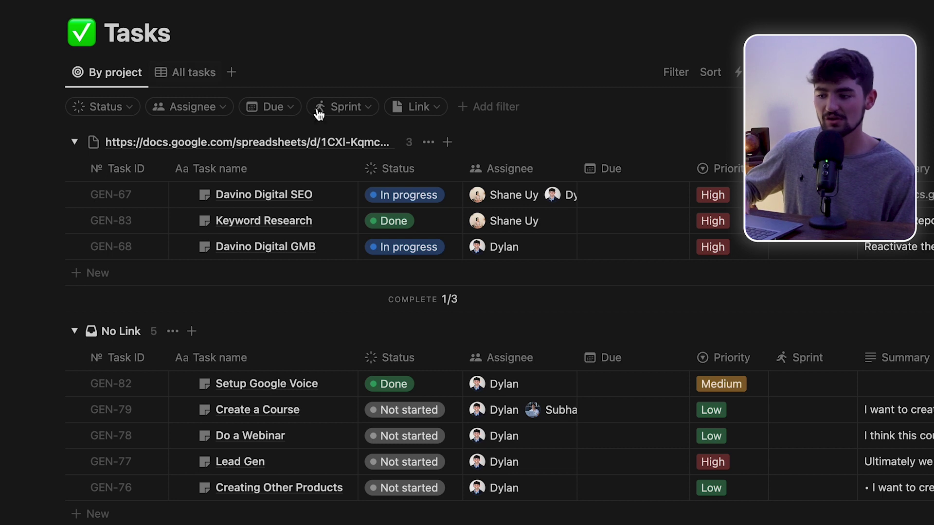
pyautogui.hscroll(3, 594, 203)
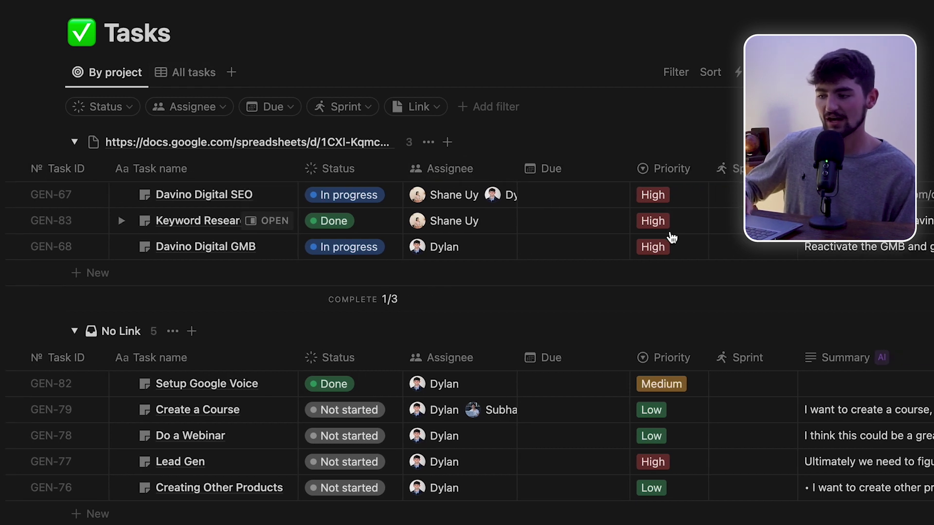
pyautogui.hscroll(5, 671, 238)
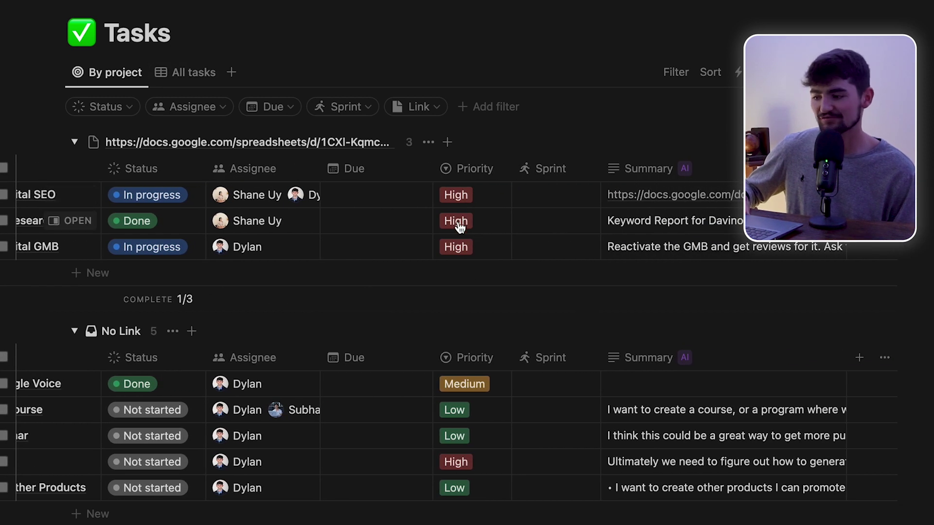
pyautogui.hscroll(-6, 457, 246)
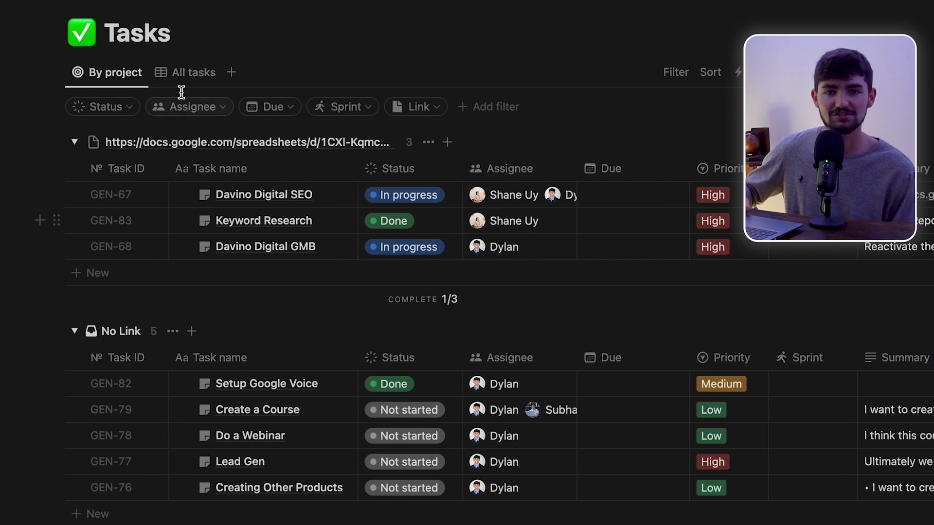
pyautogui.click(428, 200)
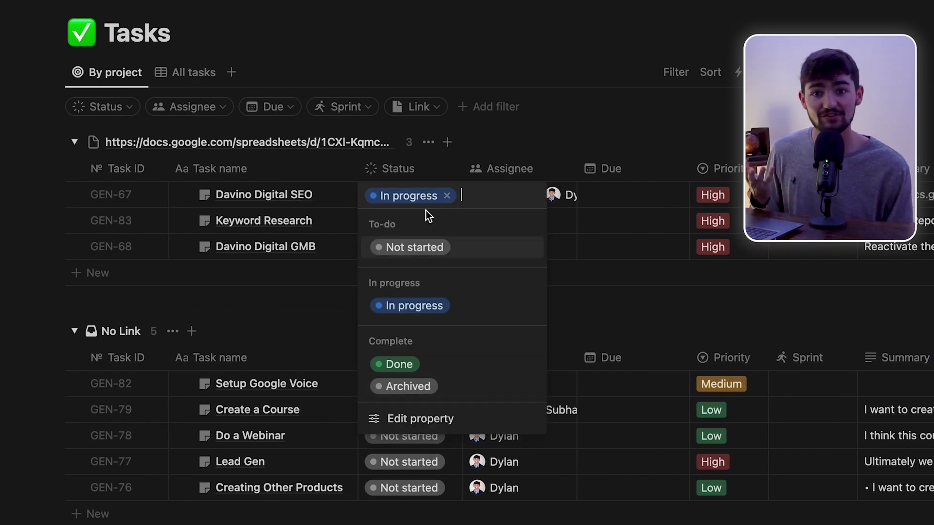
pyautogui.press('Escape')
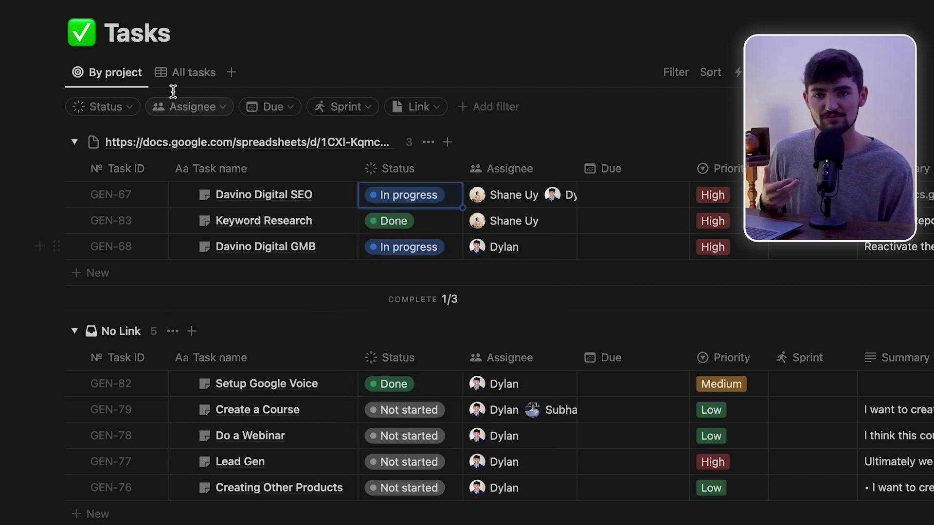
# In the all-tasks list, review GEN-66's status and priority options, keeping priority High
pyautogui.click(184, 82)
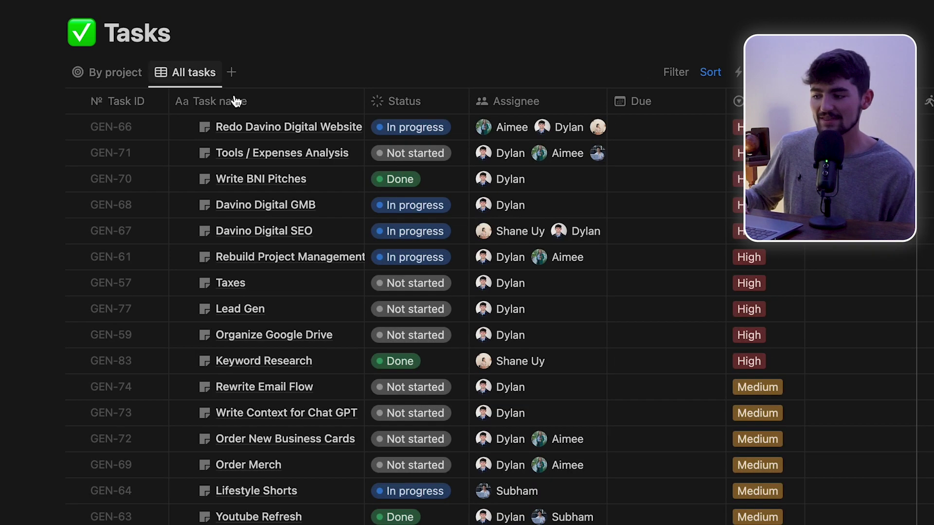
pyautogui.click(431, 138)
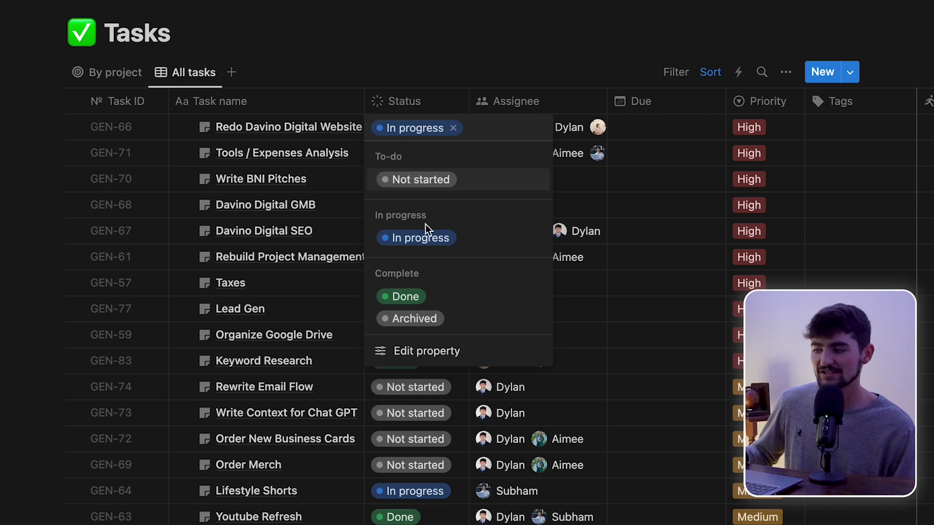
pyautogui.press('Escape')
pyautogui.click(748, 130)
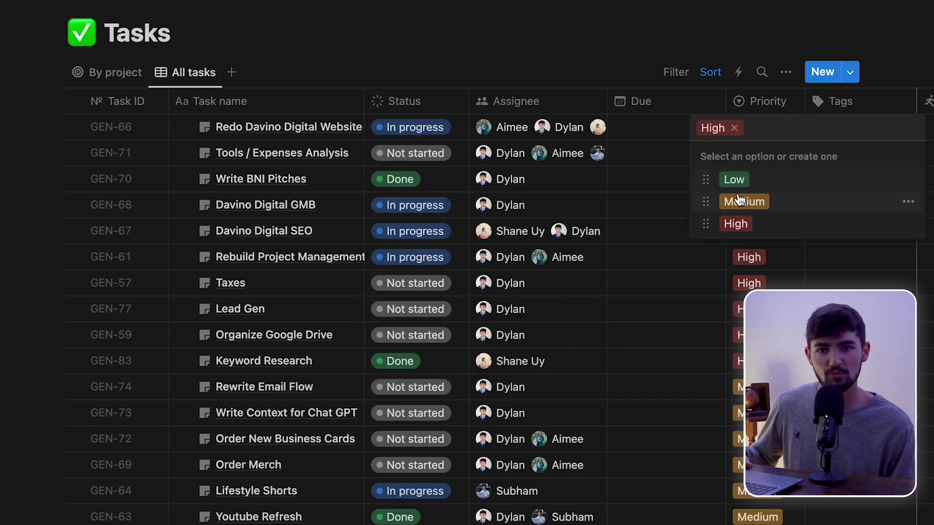
pyautogui.press('Escape')
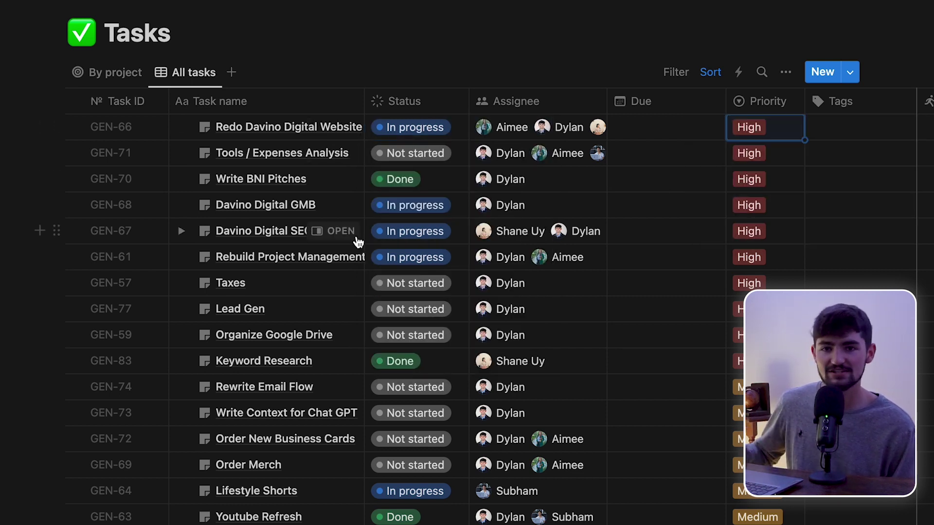
pyautogui.scroll(-6, 357, 241)
pyautogui.scroll(3, 357, 242)
pyautogui.scroll(3, 358, 241)
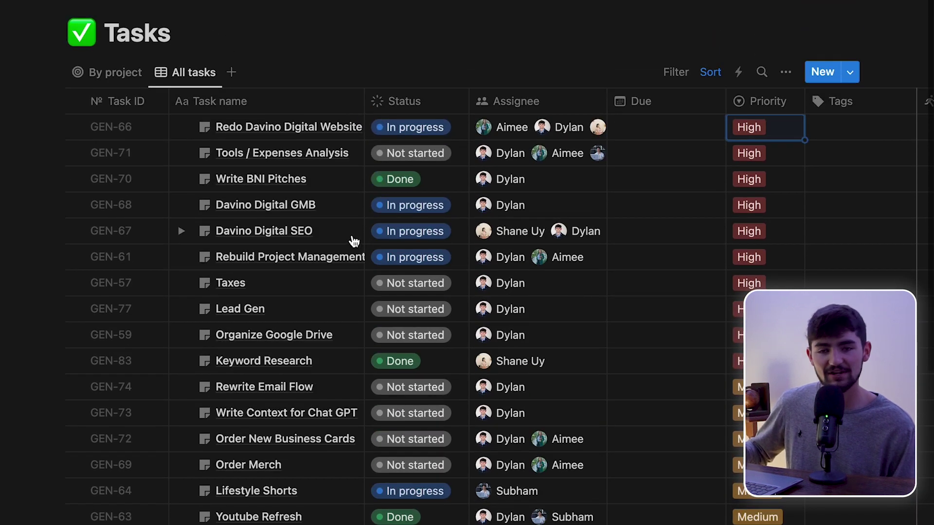
# Switch the Tasks database to the By project view, then go to the Tools page
pyautogui.click(116, 72)
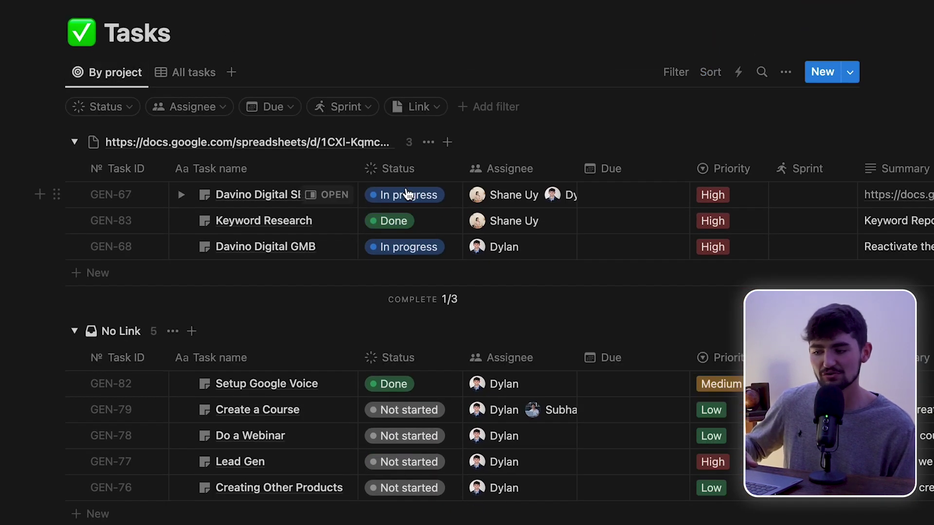
pyautogui.scroll(-2, 408, 195)
pyautogui.scroll(2, 406, 193)
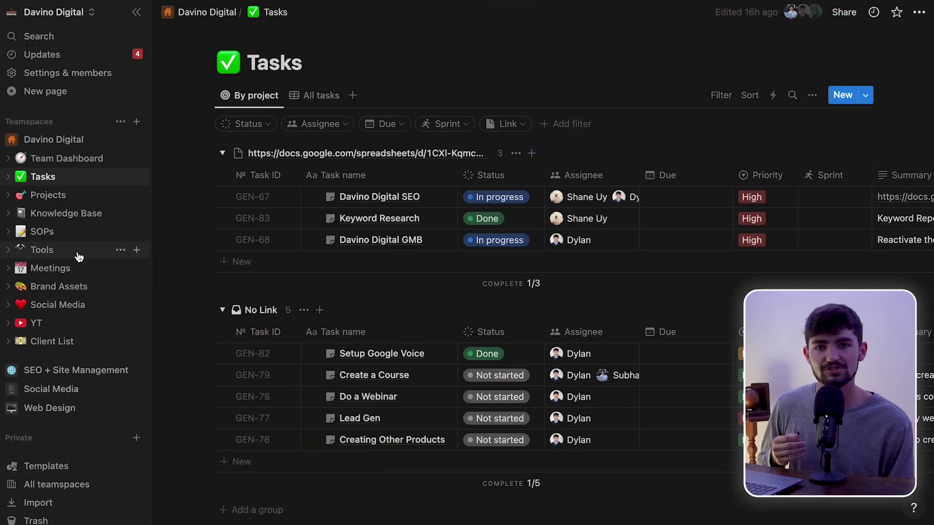
pyautogui.click(76, 251)
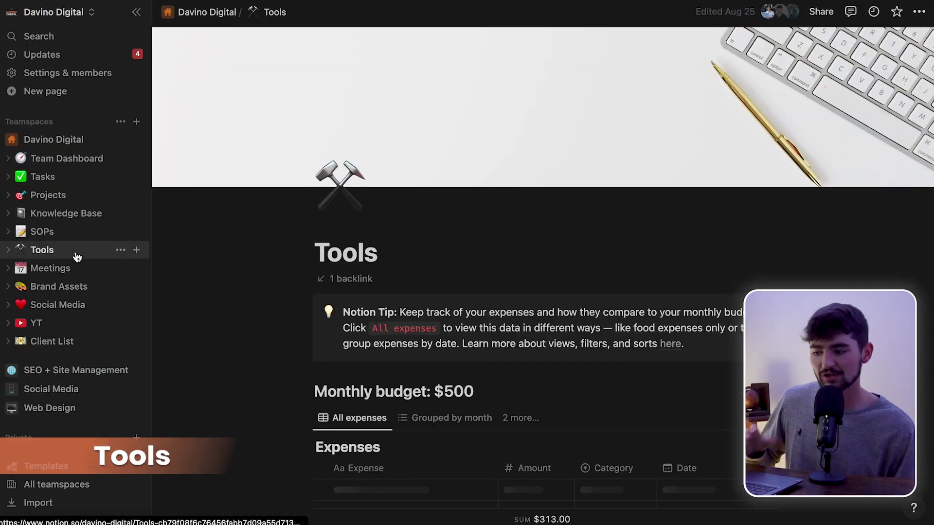
pyautogui.scroll(-5, 418, 278)
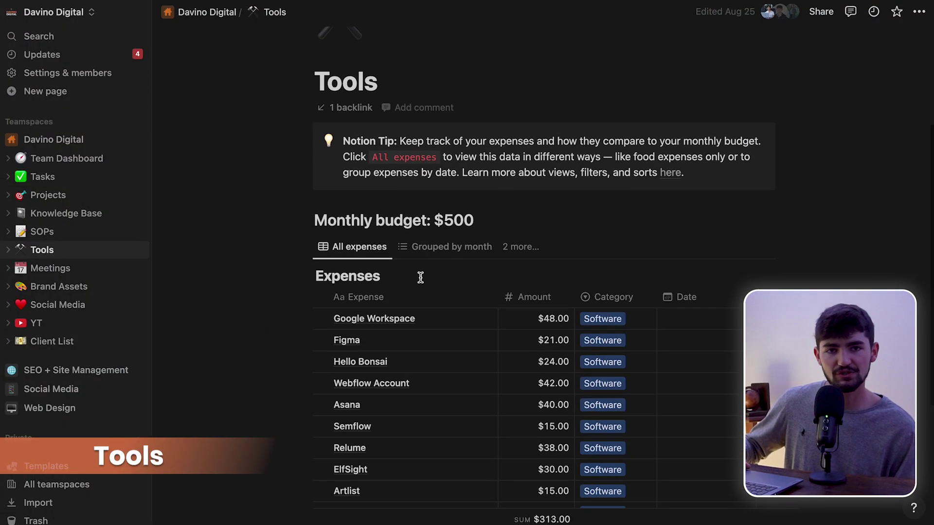
pyautogui.scroll(-1, 421, 278)
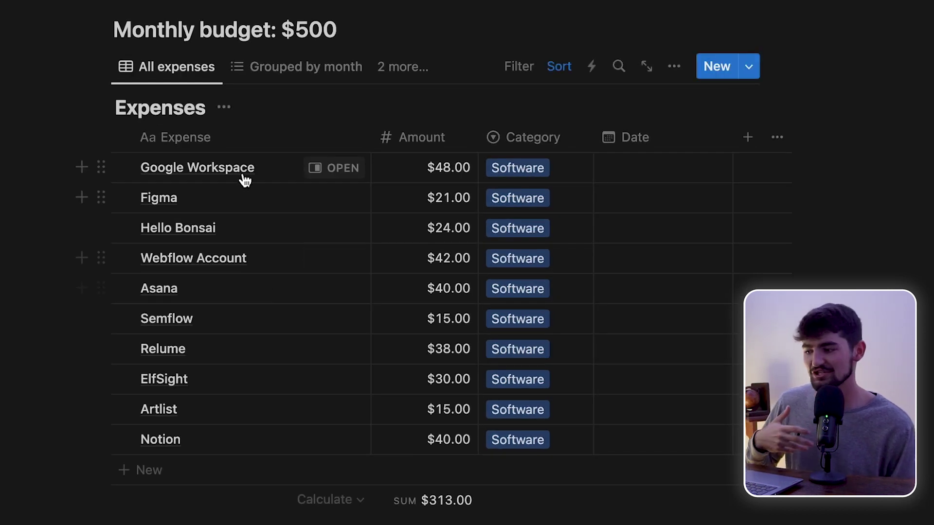
pyautogui.scroll(1, 240, 178)
pyautogui.scroll(-1, 241, 178)
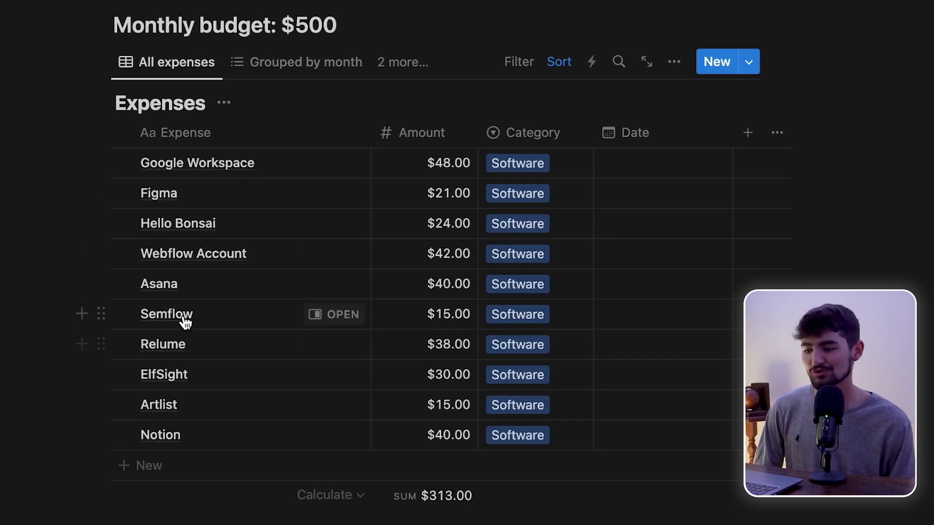
pyautogui.click(171, 434)
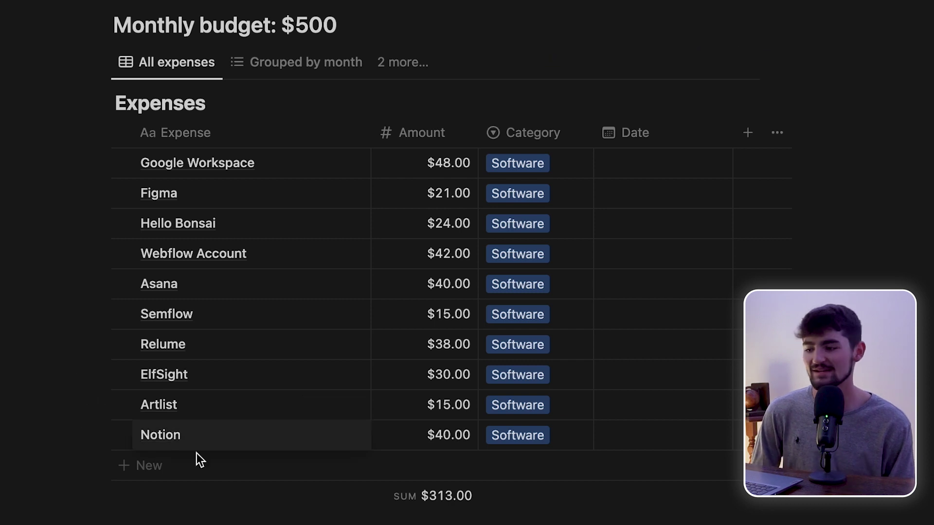
pyautogui.click(61, 493)
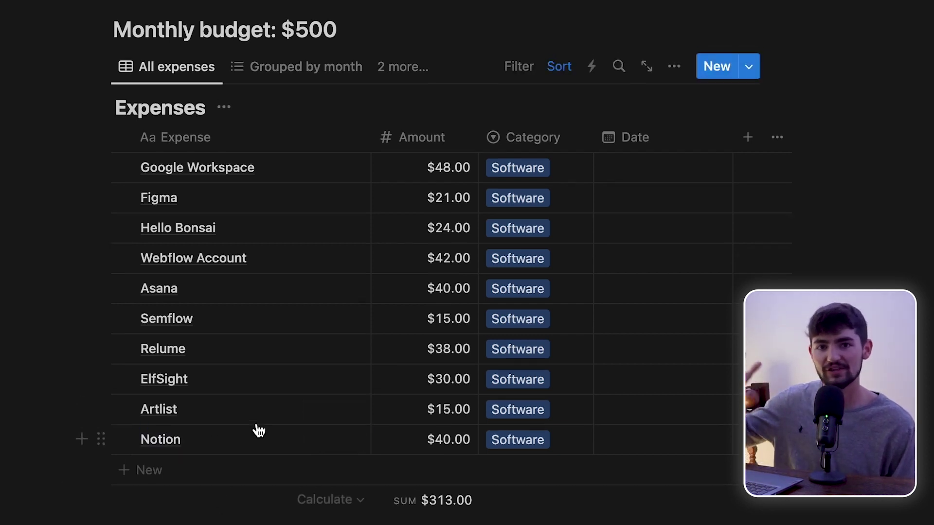
pyautogui.scroll(6, 259, 430)
pyautogui.scroll(-5, 258, 430)
pyautogui.scroll(-1, 259, 431)
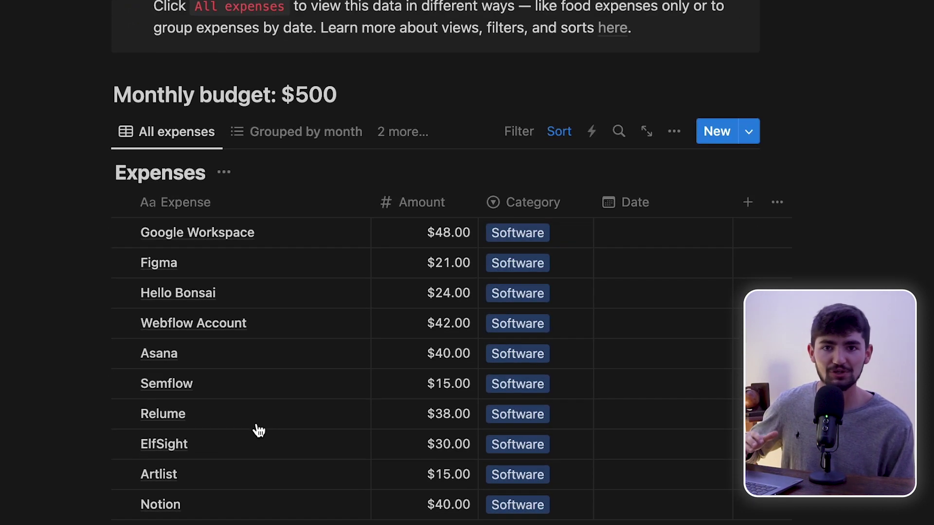
pyautogui.click(63, 271)
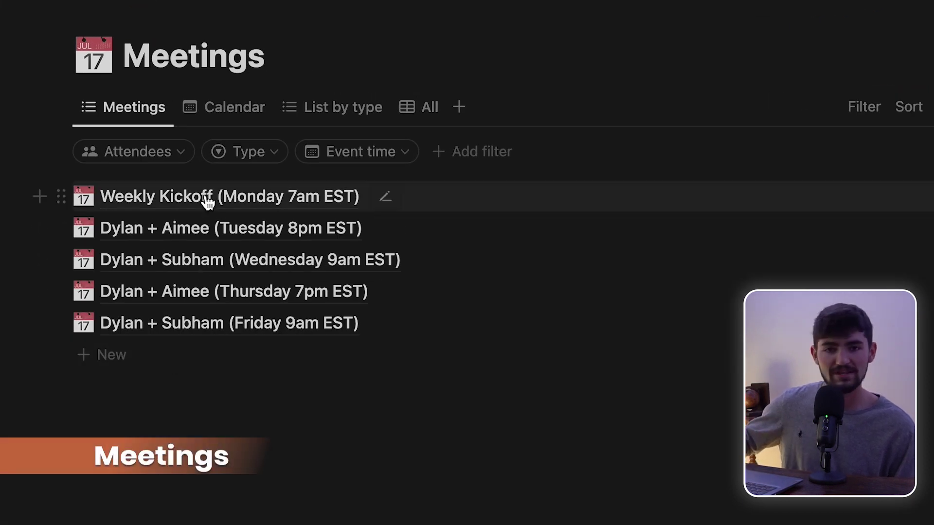
# Preview the Weekly Kickoff, Tuesday 8pm and Wednesday 9am meetings in side peek, then close the preview
pyautogui.click(226, 200)
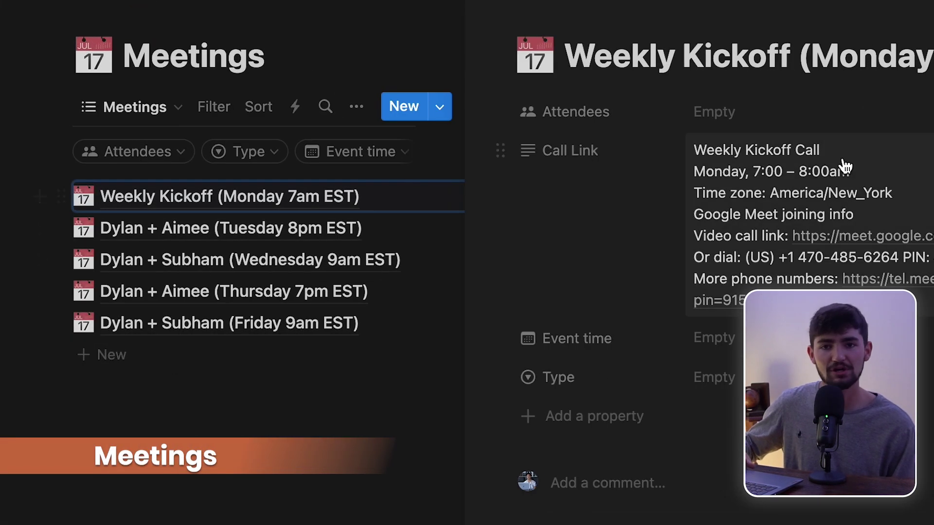
pyautogui.click(236, 241)
pyautogui.click(303, 263)
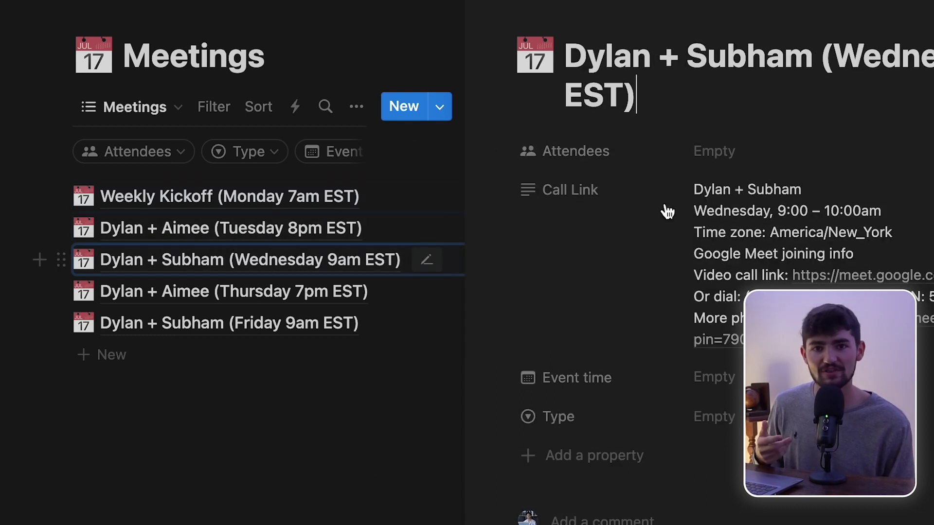
pyautogui.press('Escape')
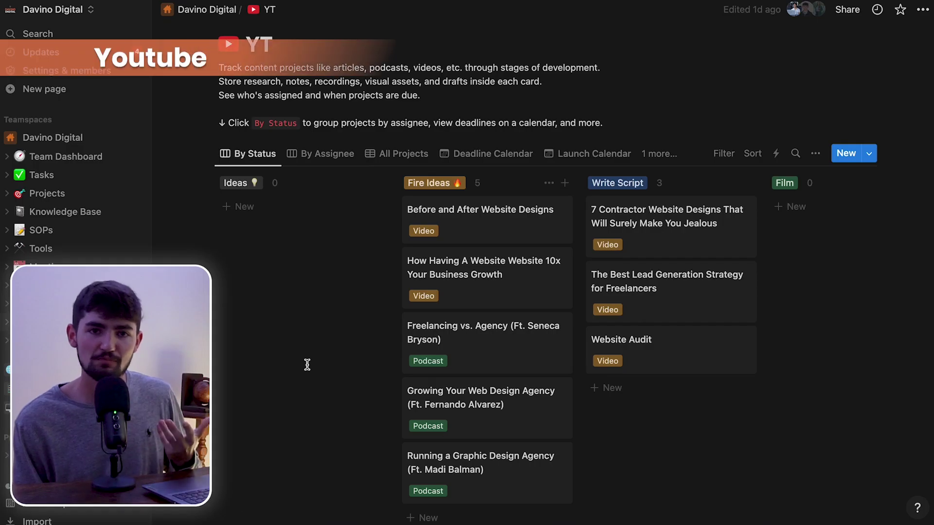
pyautogui.scroll(1, 334, 257)
pyautogui.scroll(-2, 334, 257)
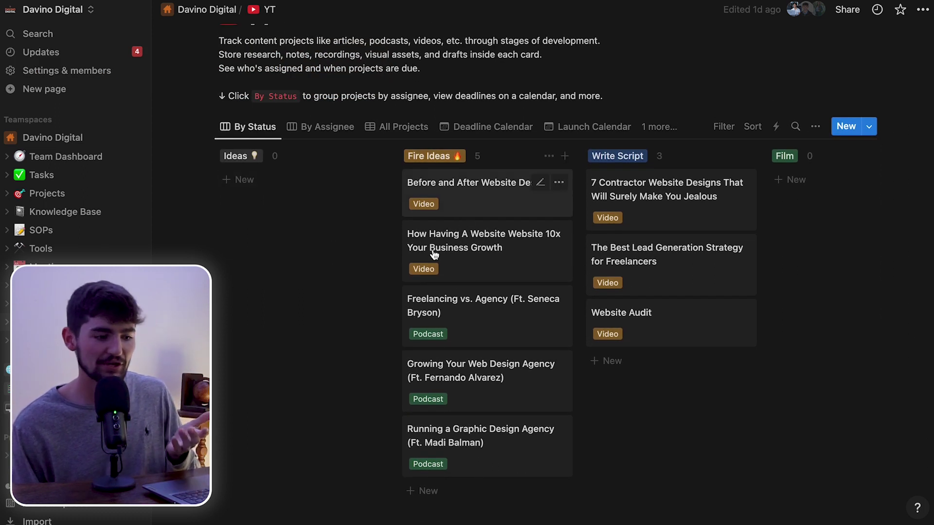
pyautogui.hscroll(4, 432, 251)
pyautogui.hscroll(-3, 575, 229)
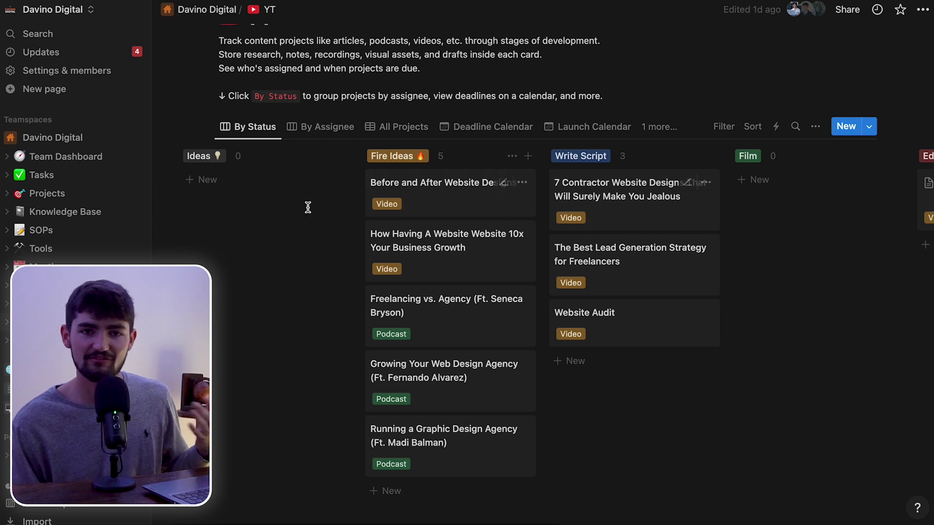
pyautogui.hscroll(-1, 268, 263)
pyautogui.moveTo(417, 437); pyautogui.dragTo(649, 382)
pyautogui.hscroll(3, 600, 398)
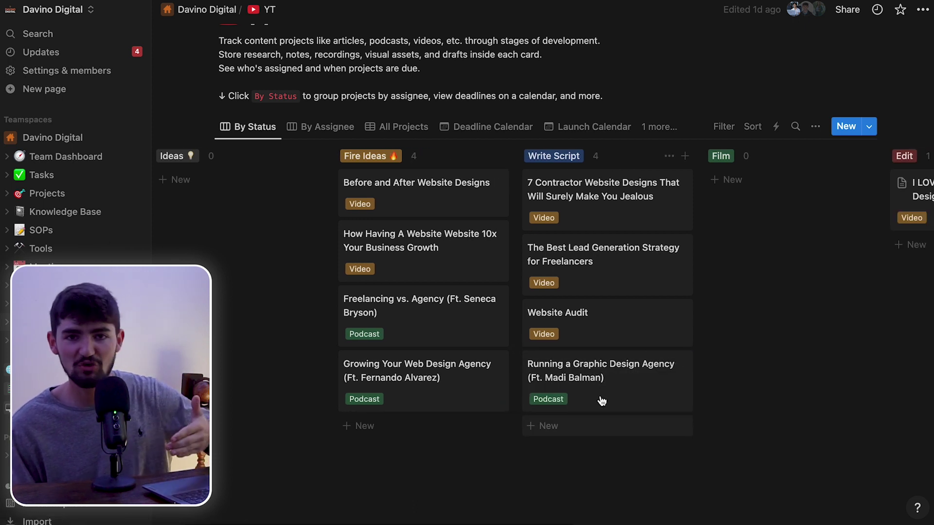
pyautogui.moveTo(601, 398); pyautogui.dragTo(486, 438)
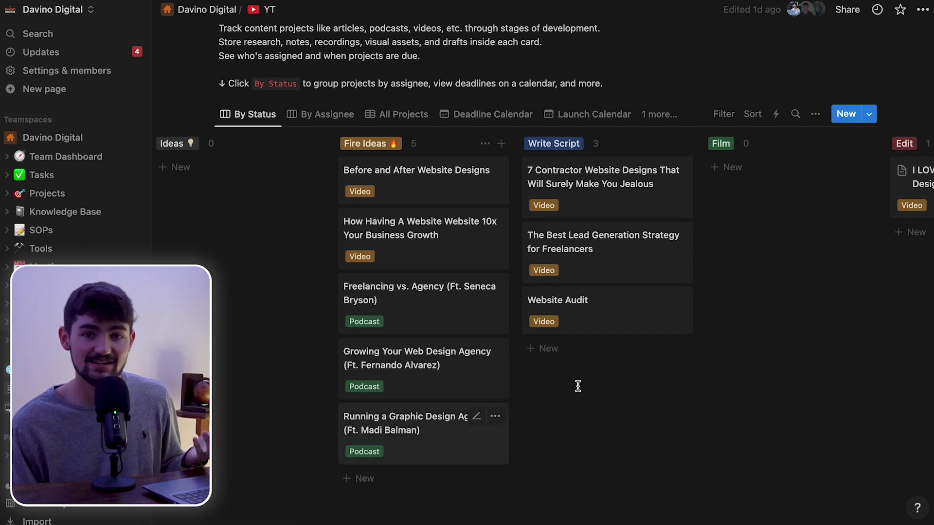
pyautogui.hscroll(3, 578, 386)
pyautogui.hscroll(10, 630, 370)
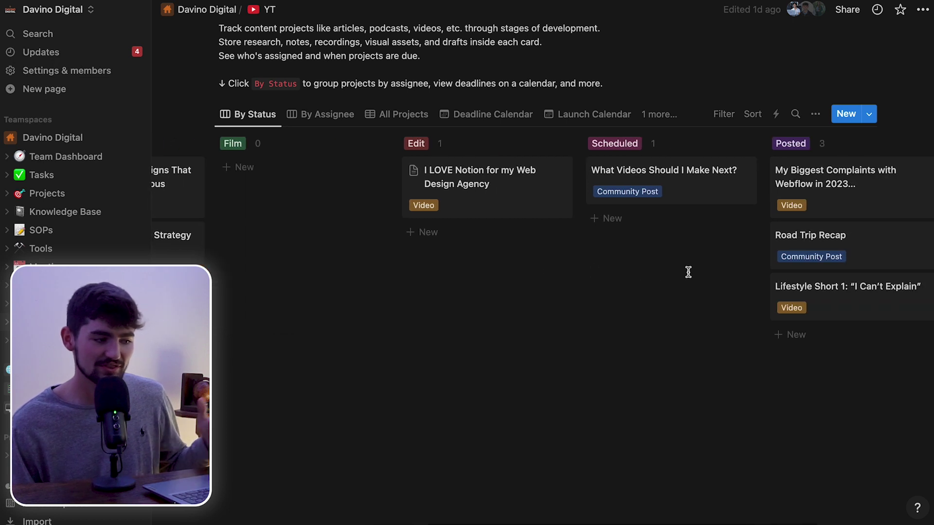
pyautogui.hscroll(2, 688, 272)
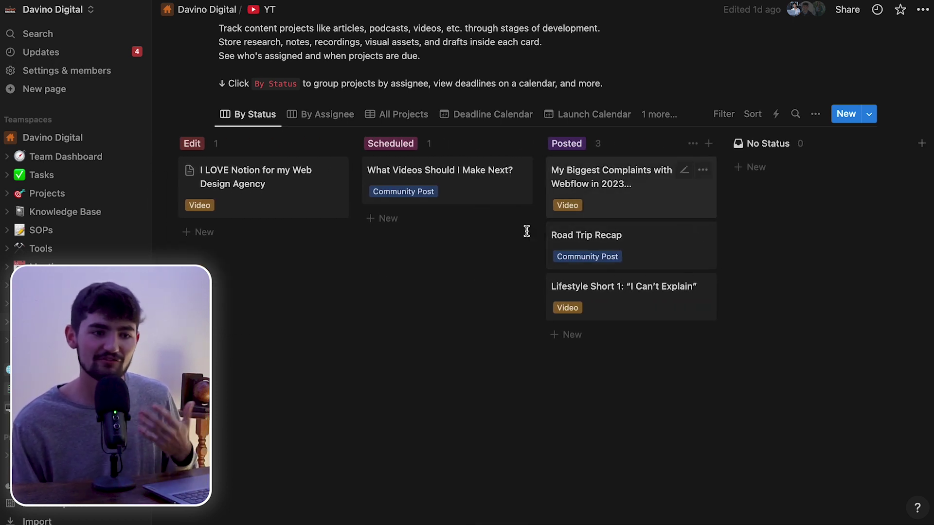
pyautogui.hscroll(-10, 513, 262)
pyautogui.hscroll(-5, 513, 261)
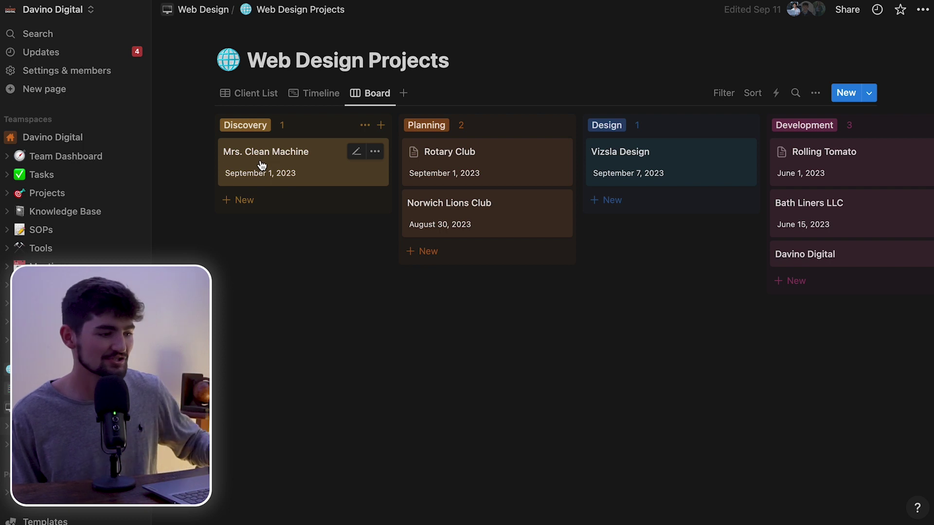
# Preview the Mrs. Clean Machine, Rotary Club and Norwich Lions Club projects, closing each one
pyautogui.click(299, 162)
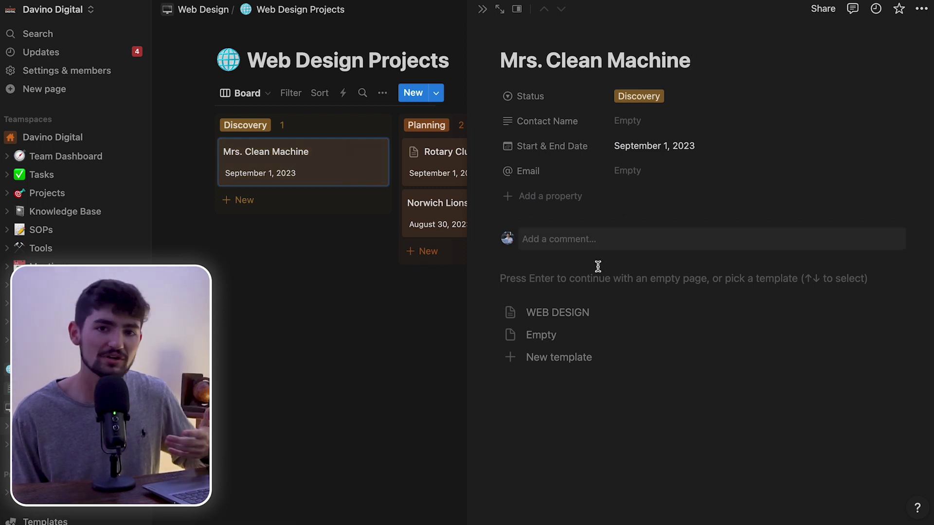
pyautogui.click(376, 334)
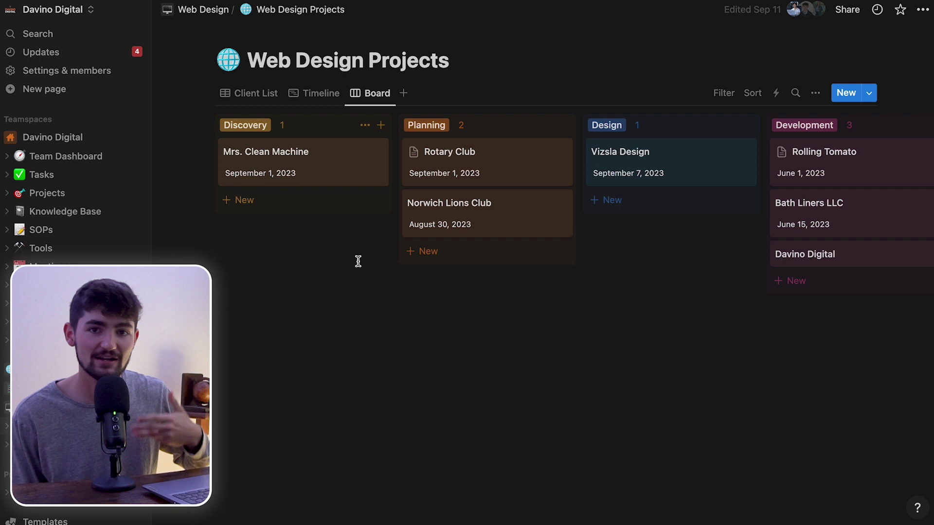
pyautogui.hscroll(3, 358, 263)
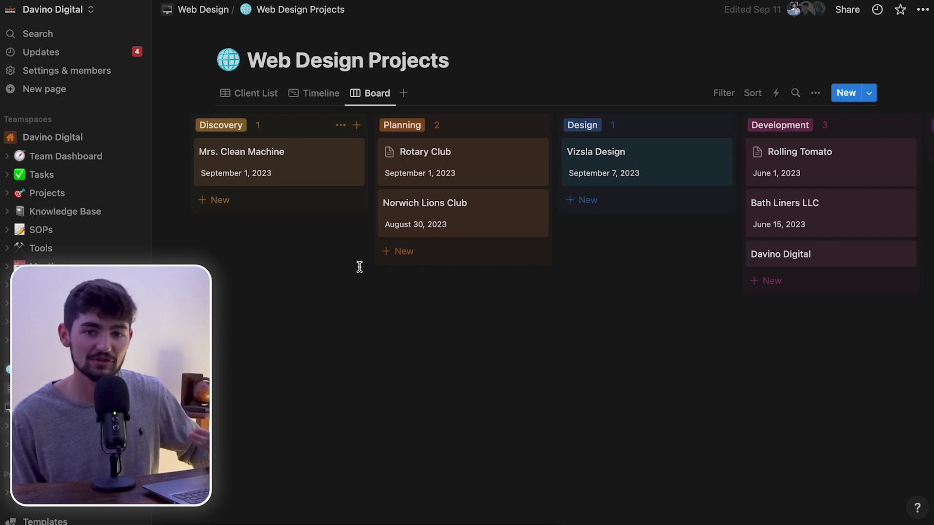
pyautogui.click(456, 153)
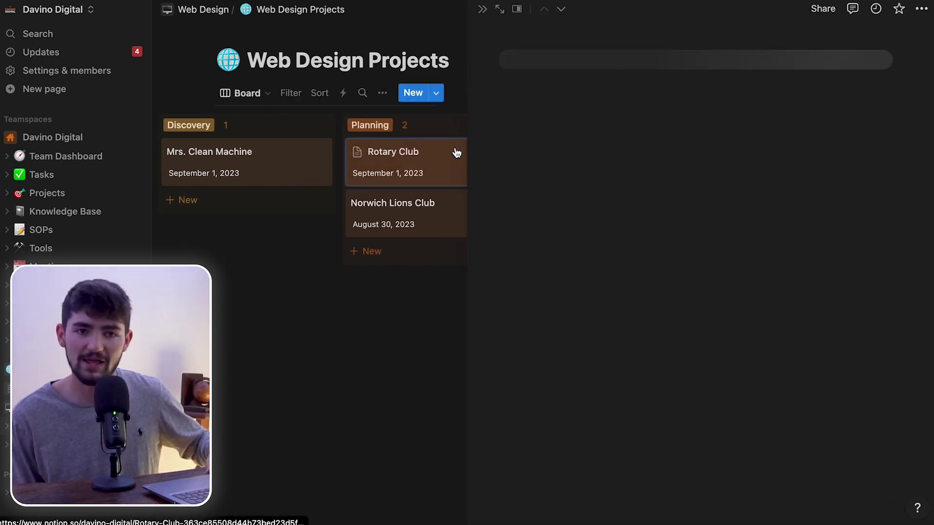
pyautogui.scroll(-1, 554, 389)
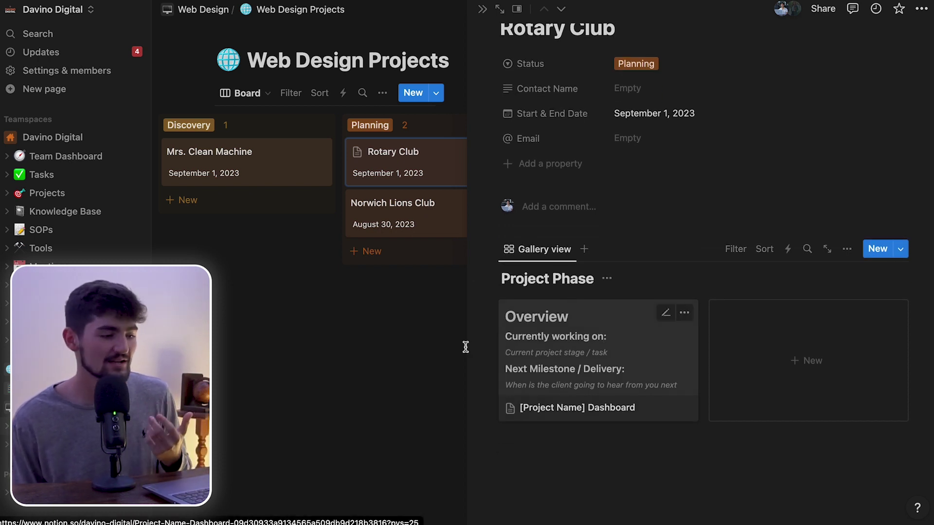
pyautogui.click(402, 357)
pyautogui.click(420, 223)
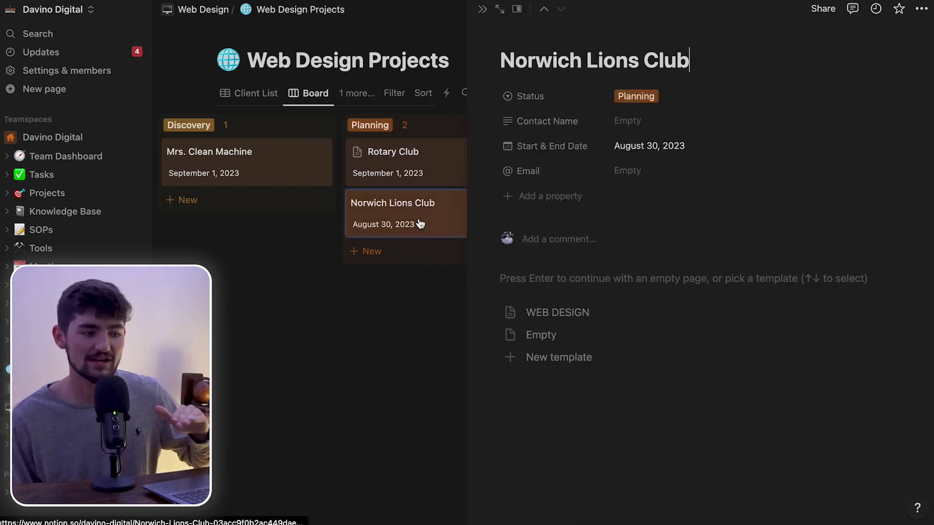
pyautogui.click(410, 352)
# Scroll across the board through every stage column, from Discovery to the empty Pre-Launch and Launch
pyautogui.hscroll(3, 411, 350)
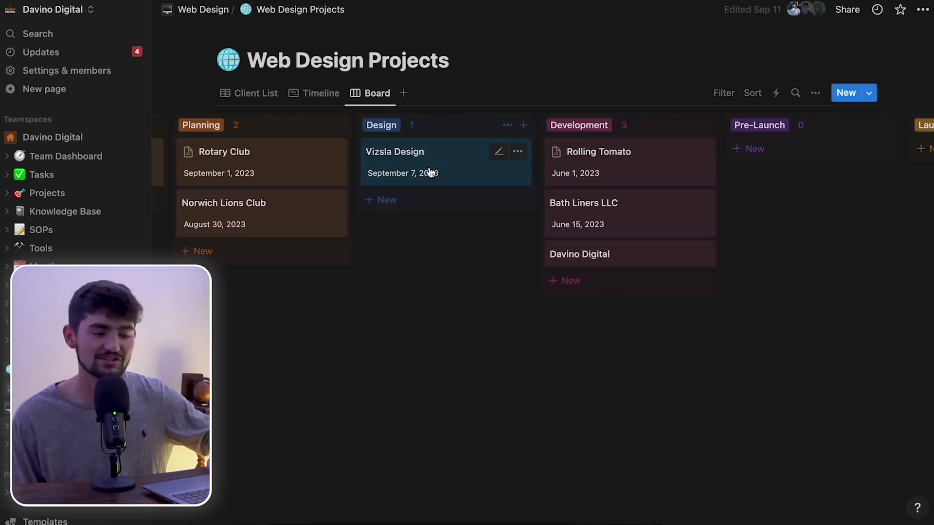
pyautogui.hscroll(2, 437, 258)
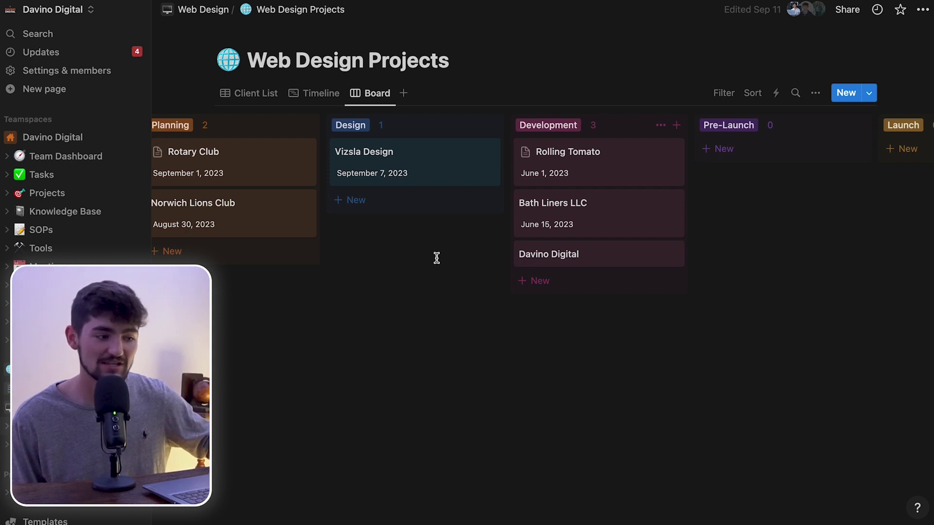
pyautogui.hscroll(6, 437, 258)
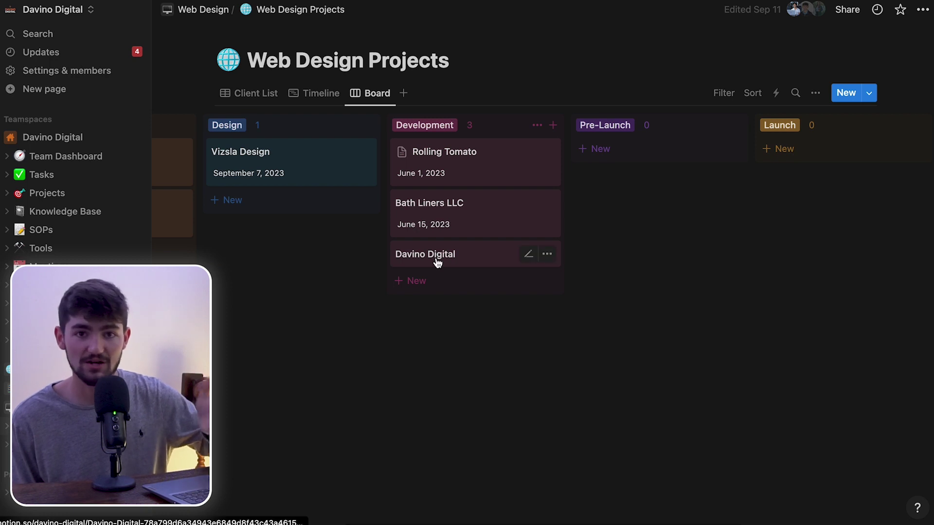
pyautogui.hscroll(2, 437, 260)
pyautogui.hscroll(-7, 437, 262)
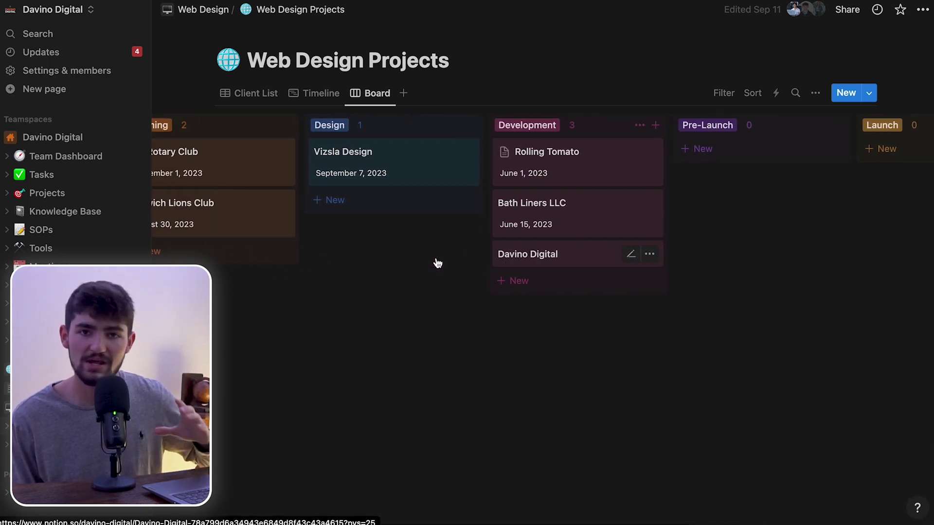
pyautogui.scroll(-2, 437, 258)
pyautogui.scroll(-1, 437, 257)
pyautogui.scroll(4, 436, 258)
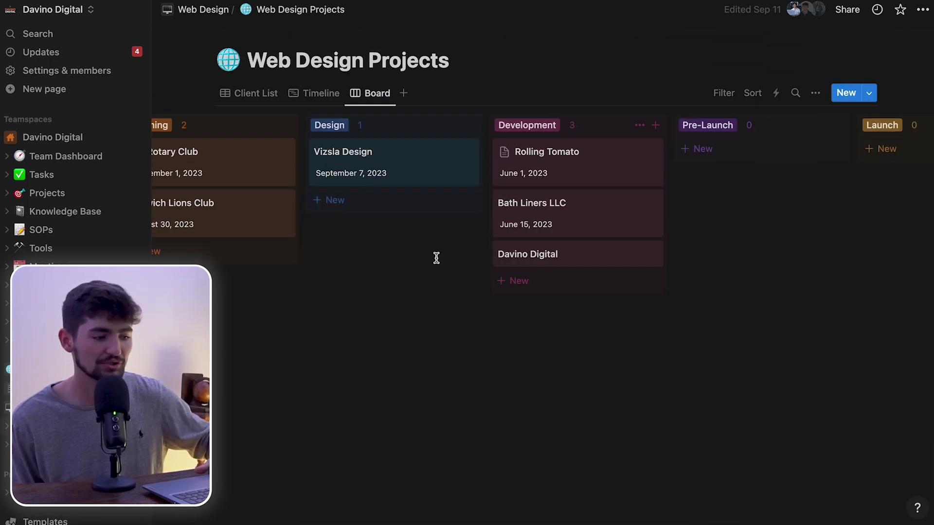
pyautogui.hscroll(-8, 437, 258)
pyautogui.hscroll(-5, 436, 258)
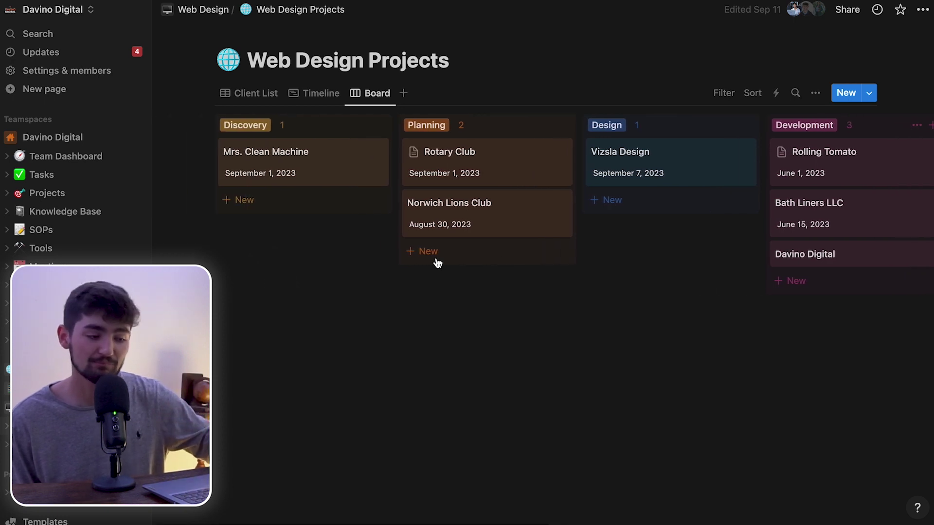
pyautogui.hscroll(9, 437, 263)
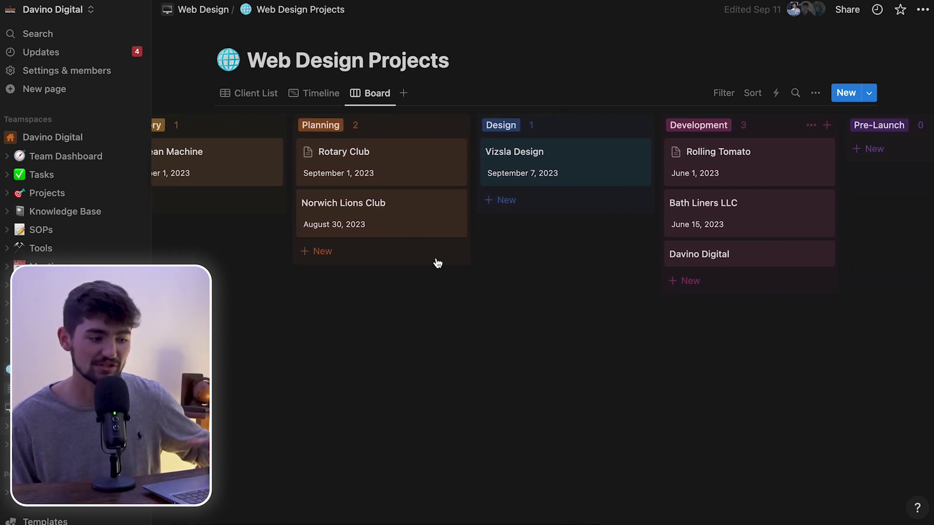
pyautogui.click(631, 173)
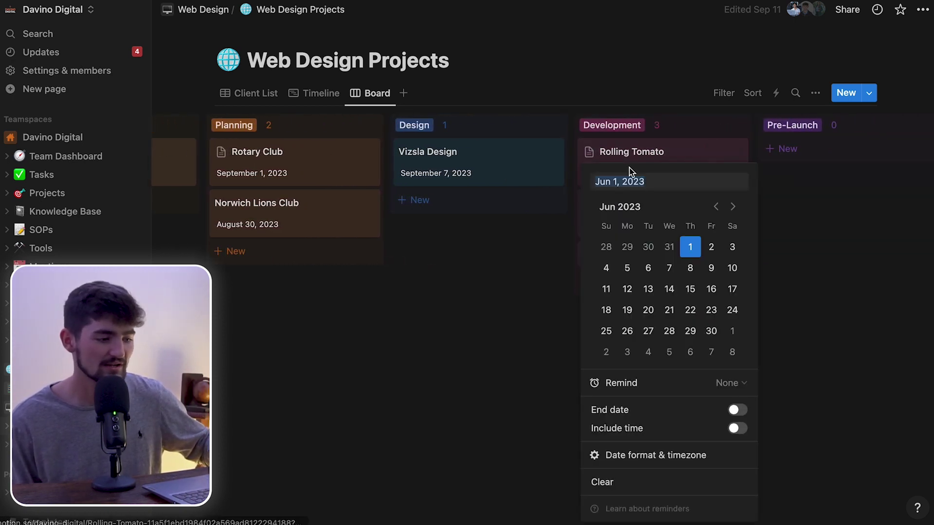
pyautogui.click(664, 162)
pyautogui.click(682, 172)
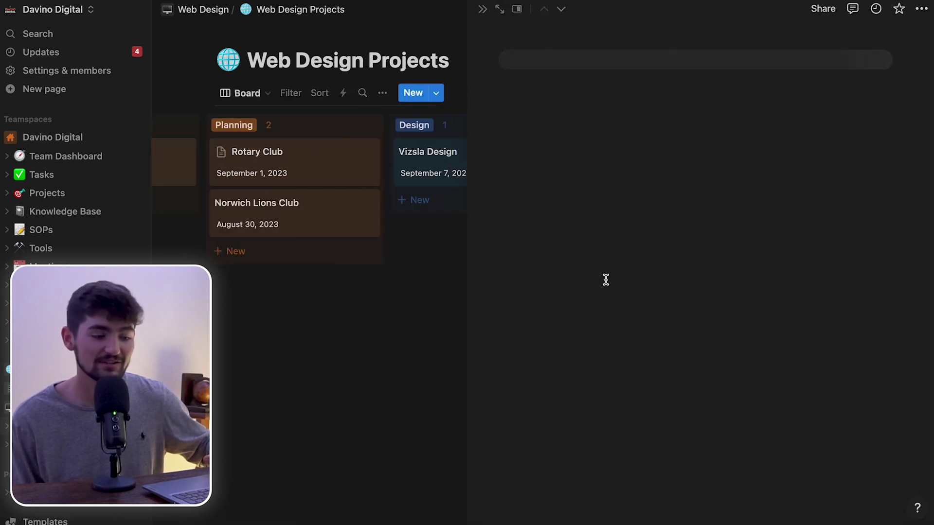
pyautogui.scroll(-2, 598, 379)
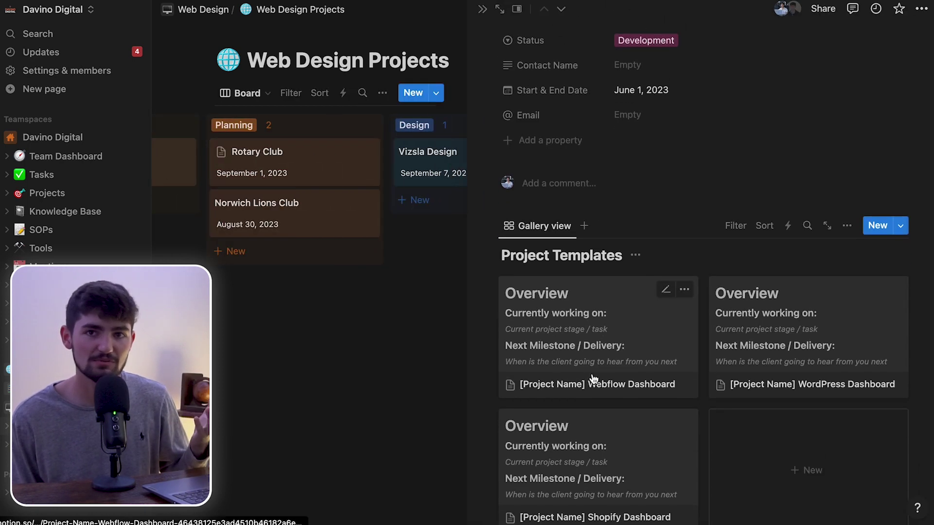
pyautogui.click(600, 343)
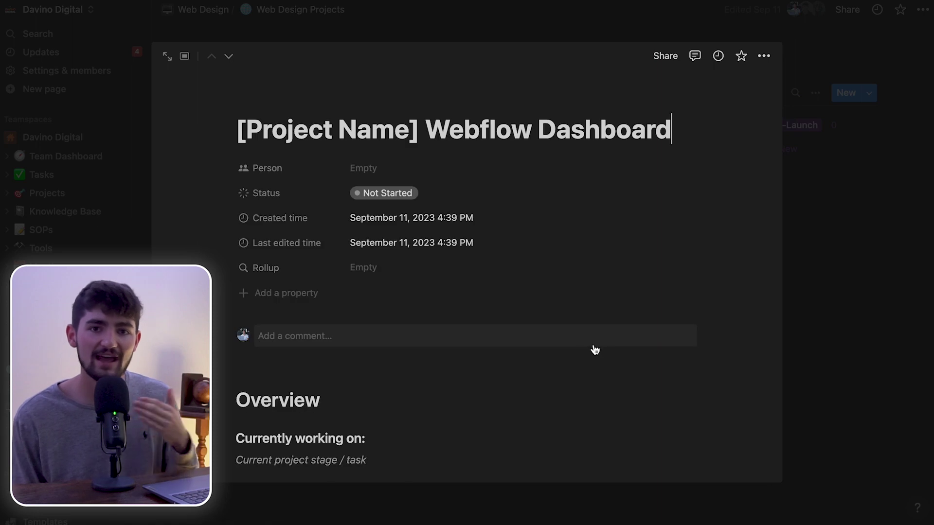
pyautogui.scroll(-7, 428, 290)
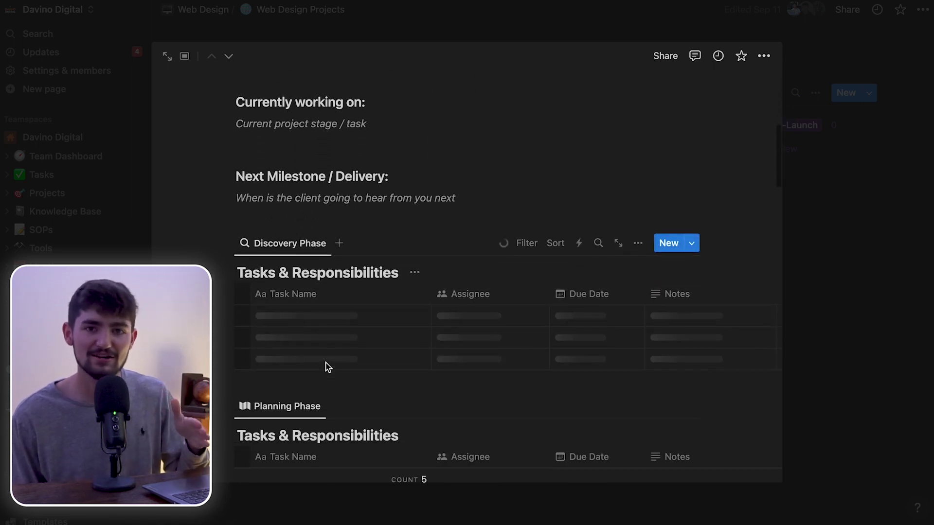
pyautogui.scroll(-8, 355, 308)
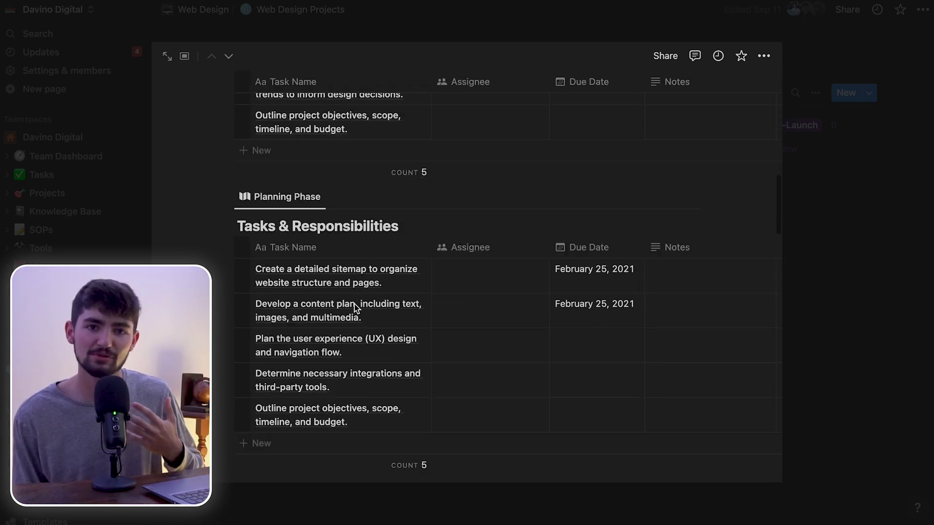
pyautogui.scroll(-10, 356, 308)
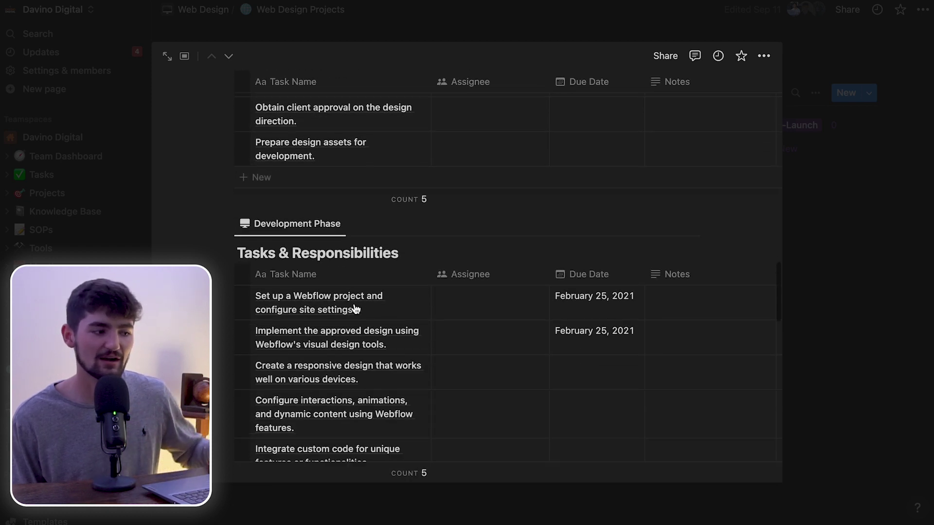
pyautogui.click(843, 174)
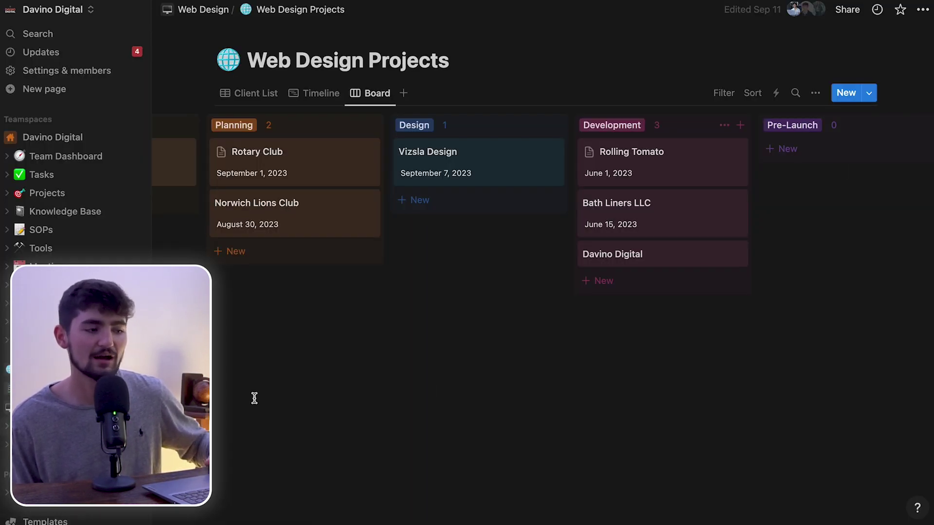
pyautogui.scroll(-1, 75, 312)
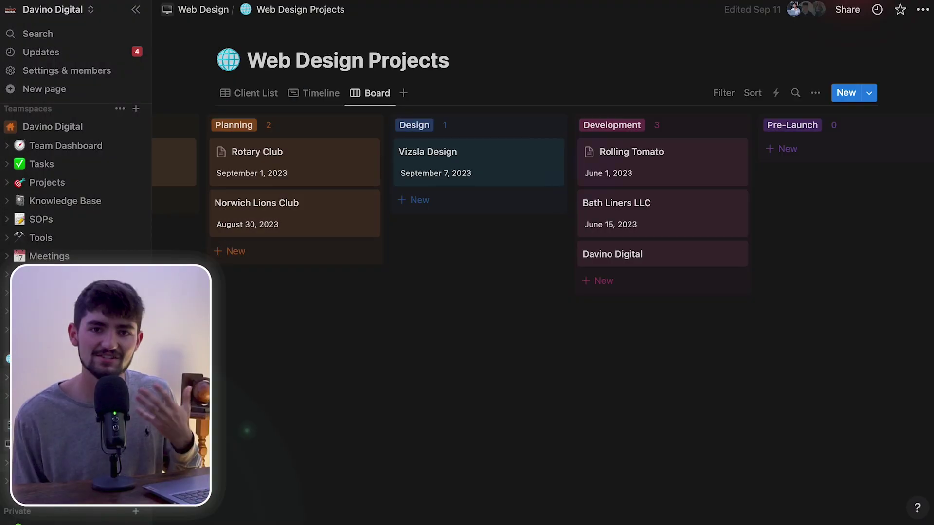
pyautogui.click(49, 378)
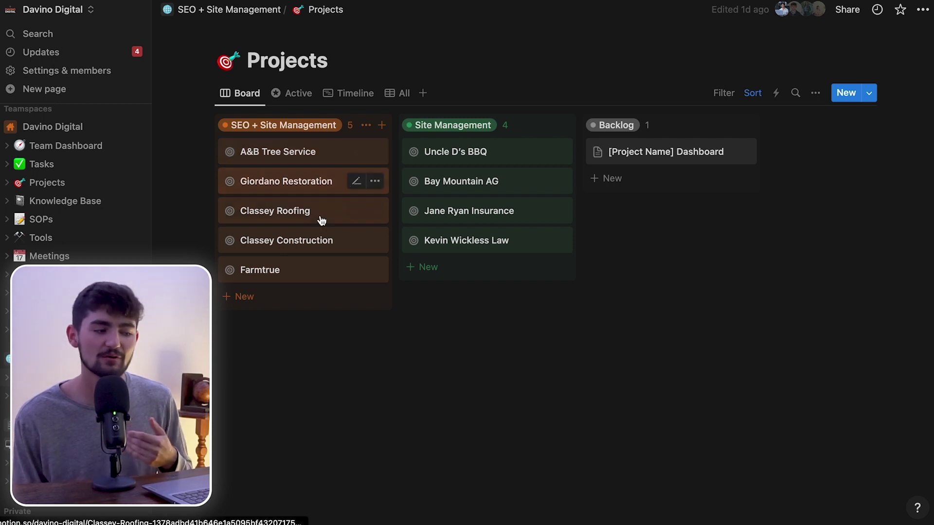
# Open Uncle D's BBQ's project page, show its project tasks as a table, and close it
pyautogui.click(474, 157)
pyautogui.scroll(-3, 569, 304)
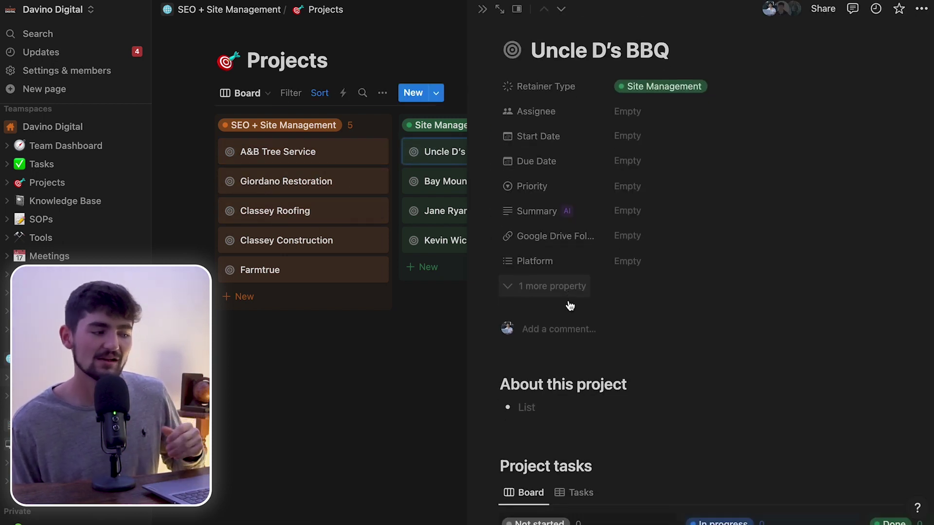
pyautogui.click(581, 355)
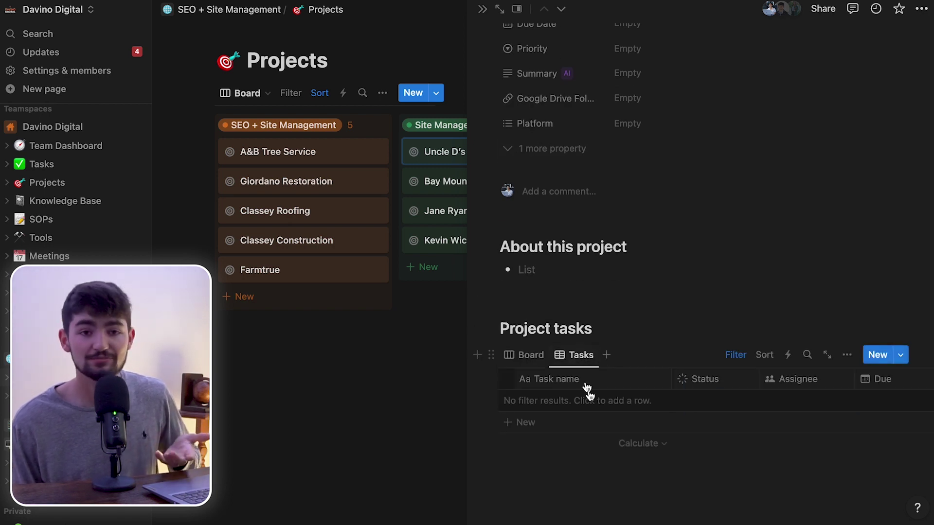
pyautogui.hscroll(5, 603, 399)
pyautogui.click(328, 453)
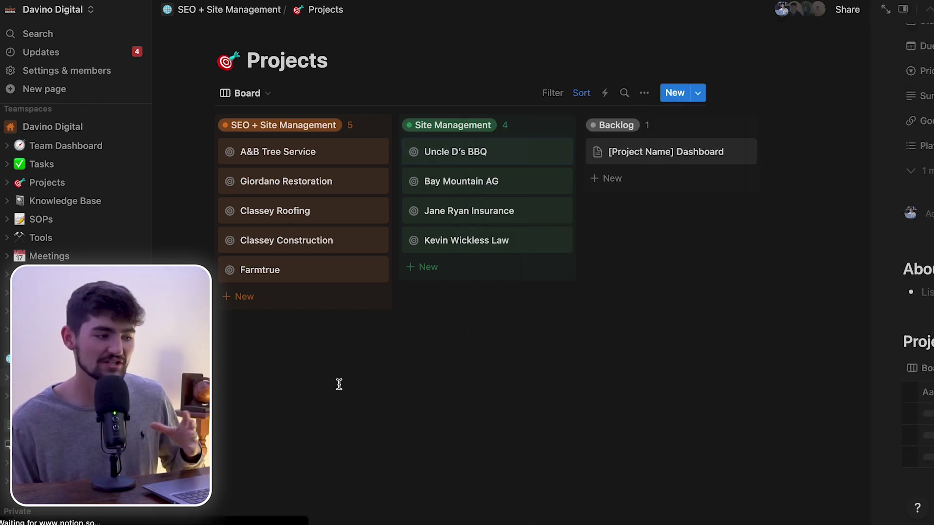
# Open Bay Mountain AG's page, toggle its project tasks to table and back to board, then close it
pyautogui.click(479, 190)
pyautogui.scroll(-5, 596, 381)
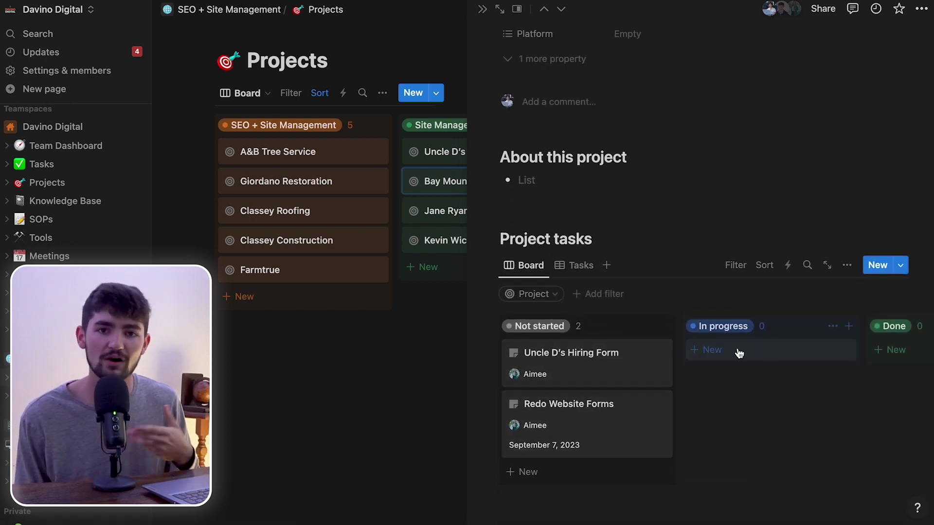
pyautogui.click(582, 266)
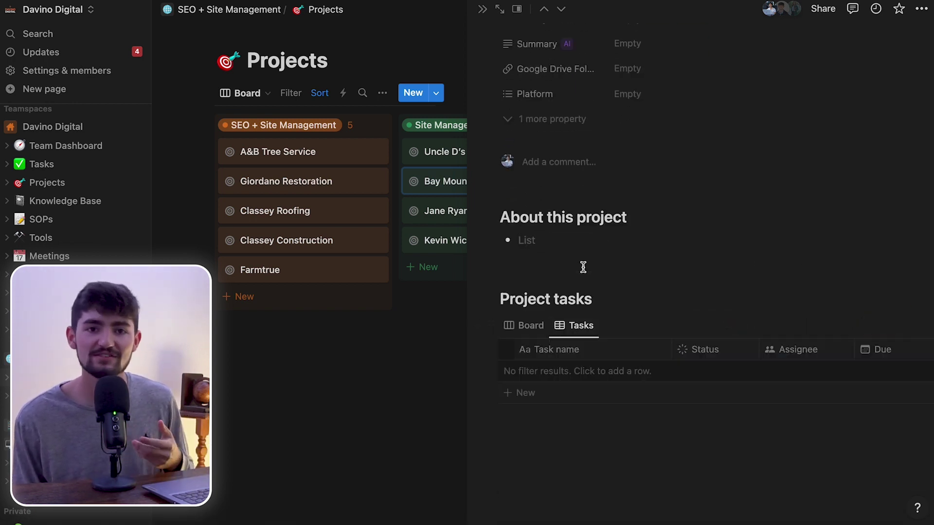
pyautogui.click(520, 326)
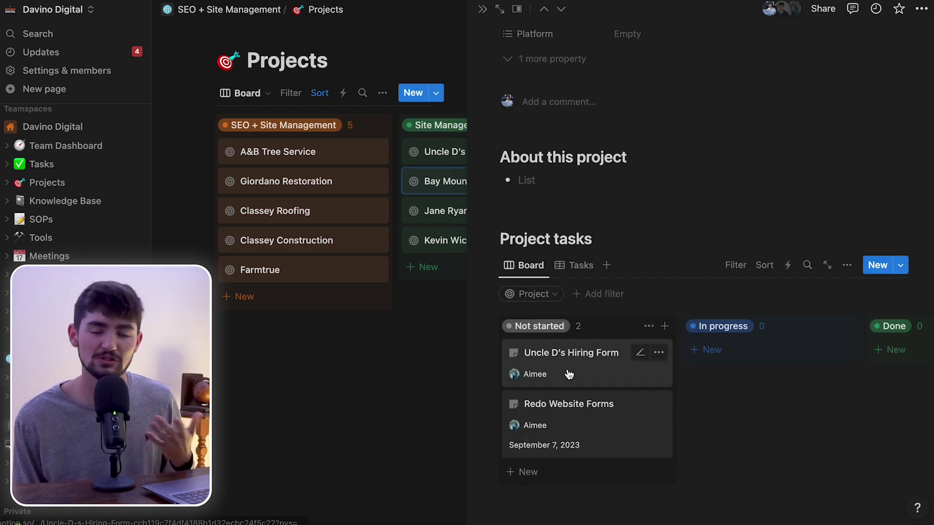
pyautogui.click(340, 392)
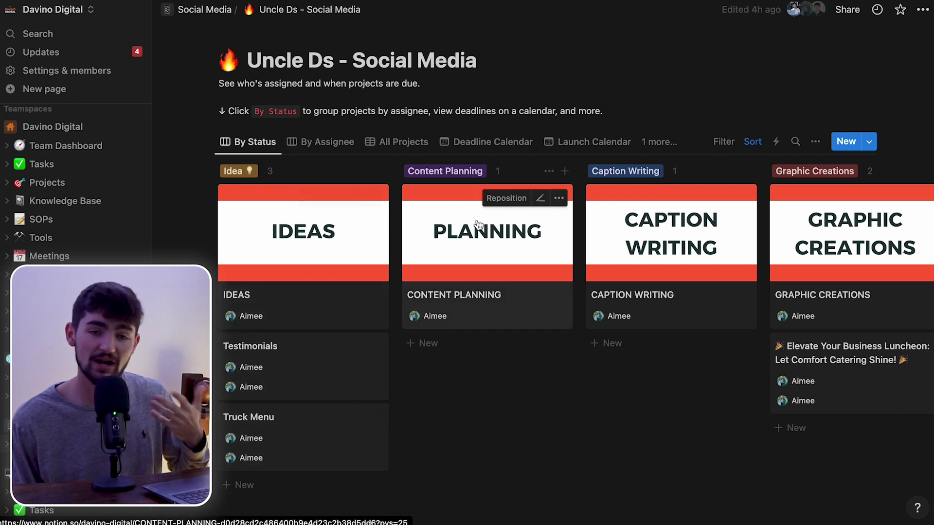
pyautogui.hscroll(3, 473, 281)
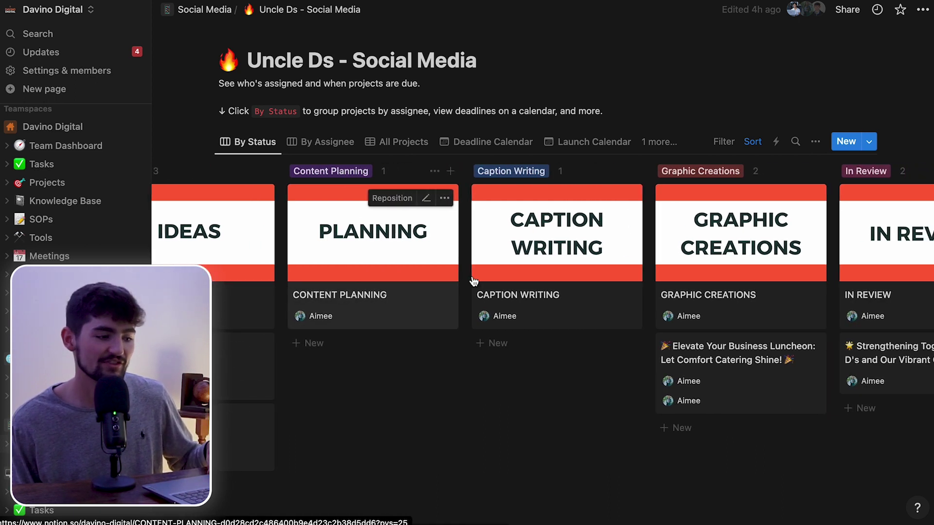
pyautogui.hscroll(5, 653, 227)
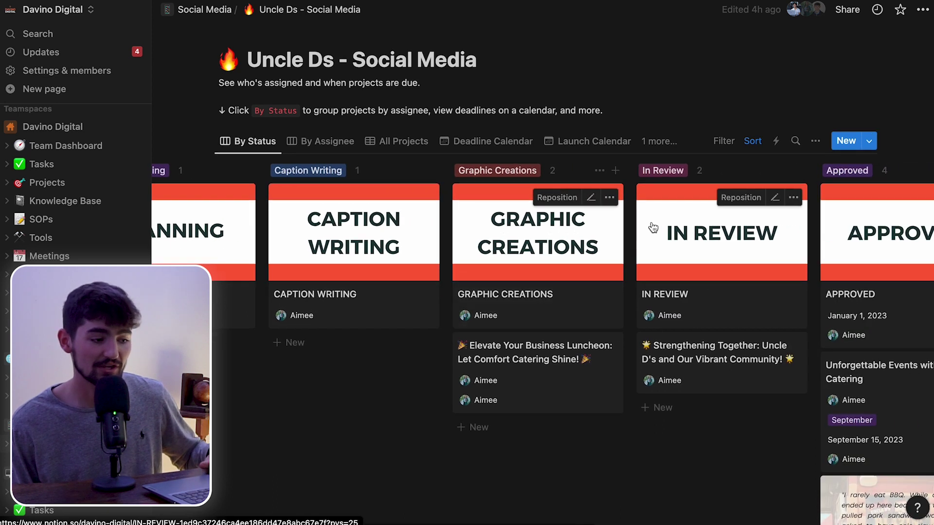
pyautogui.scroll(-1, 649, 226)
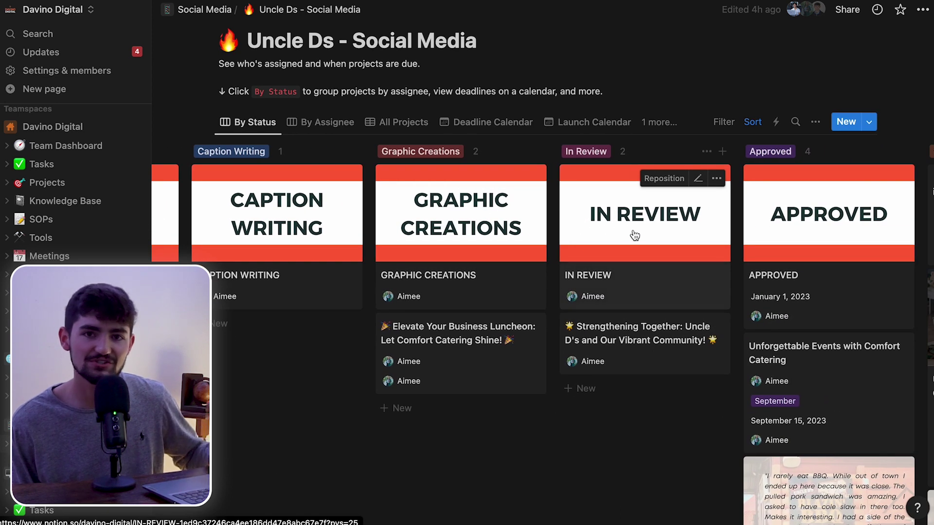
pyautogui.hscroll(5, 635, 236)
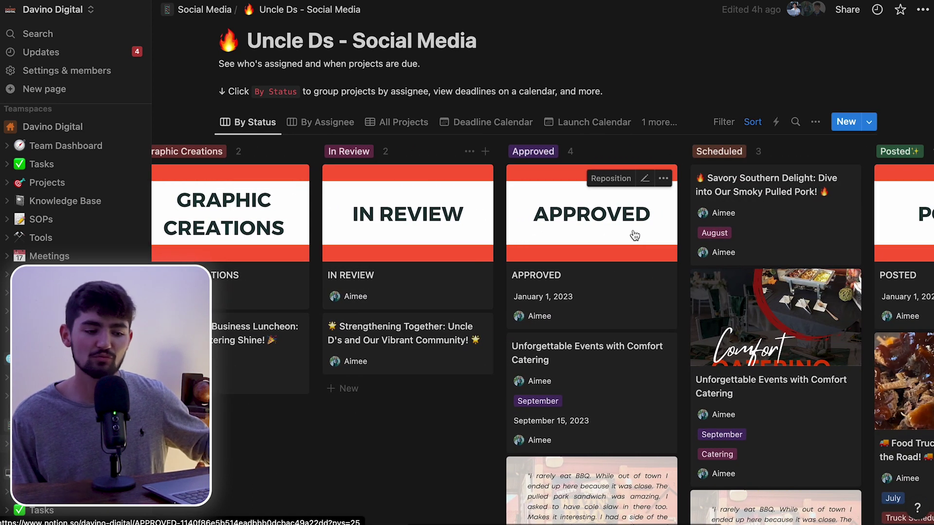
pyautogui.scroll(-1, 635, 236)
pyautogui.hscroll(3, 635, 235)
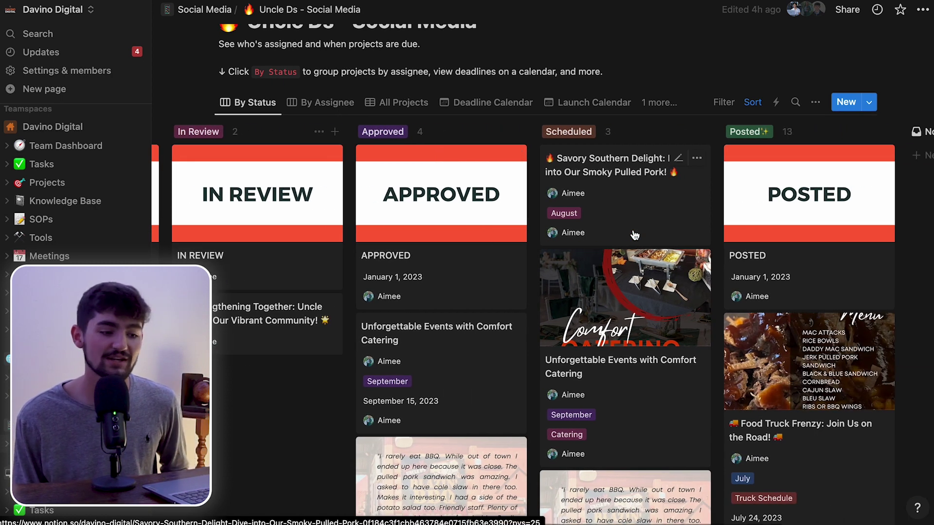
pyautogui.hscroll(1, 635, 235)
pyautogui.scroll(-10, 634, 233)
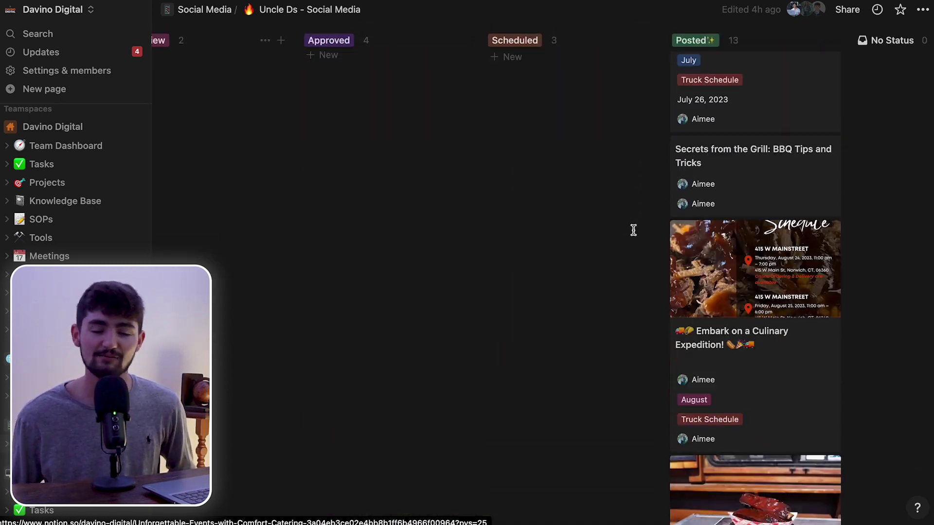
pyautogui.scroll(-11, 634, 230)
pyautogui.scroll(-3, 111, 411)
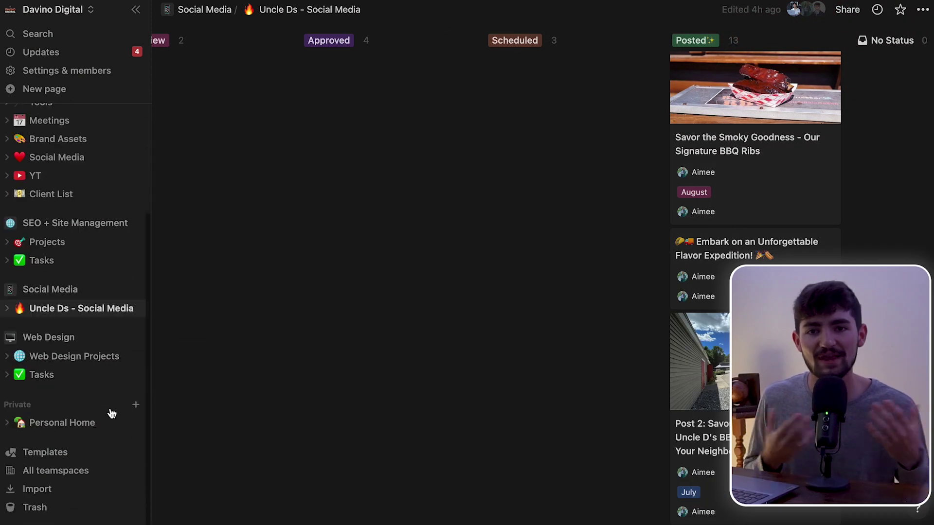
# Open the Personal Home page and expand its nested sub-pages in the sidebar
pyautogui.click(59, 431)
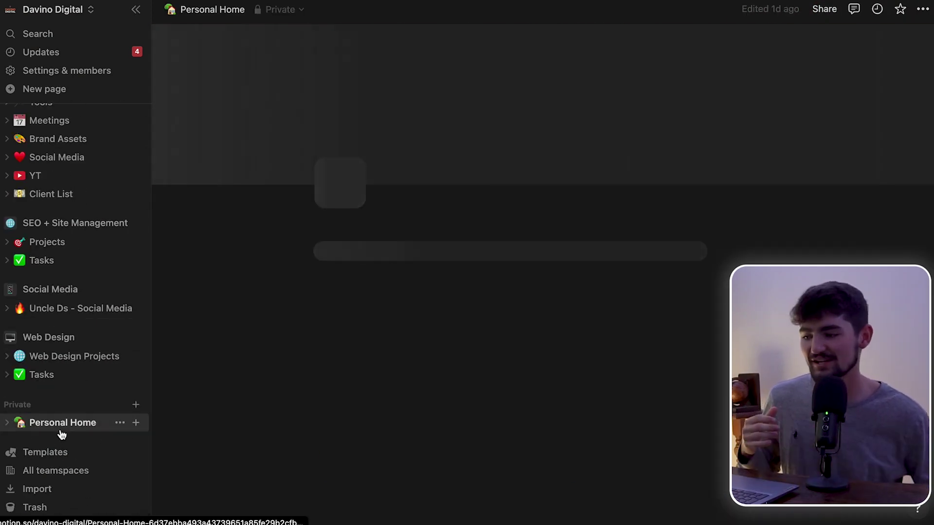
pyautogui.scroll(-2, 244, 360)
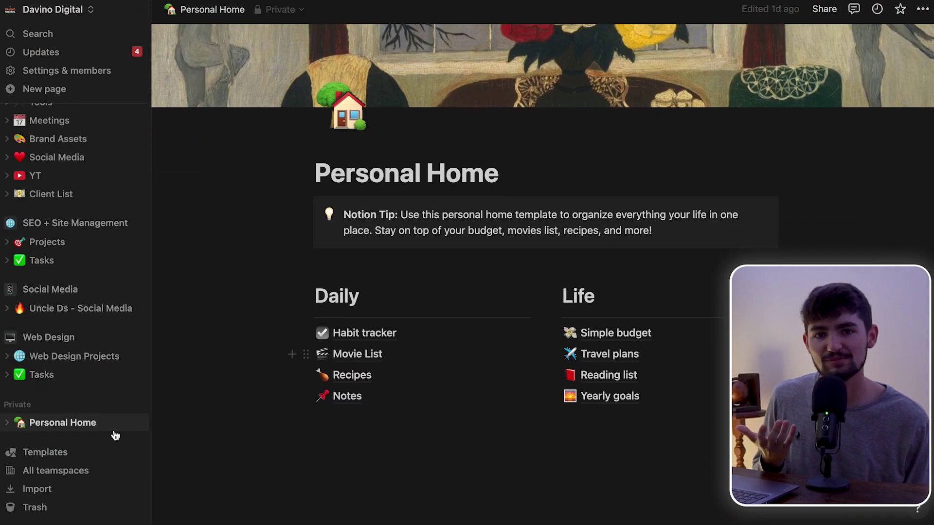
pyautogui.click(8, 424)
# Browse the Habit tracker, Movie List and Notes pages, ending on the Recipes table
pyautogui.click(48, 444)
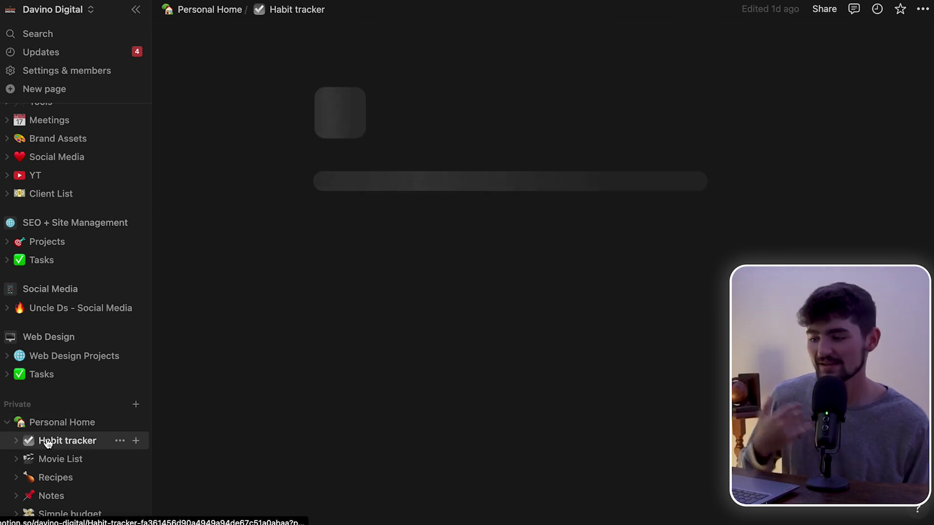
pyautogui.scroll(-2, 209, 388)
pyautogui.click(60, 459)
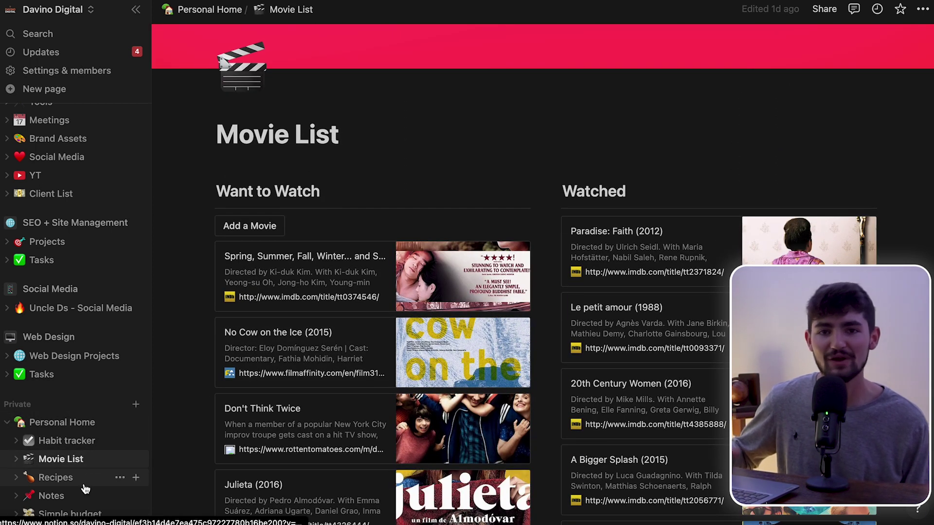
pyautogui.click(76, 498)
pyautogui.scroll(-6, 244, 382)
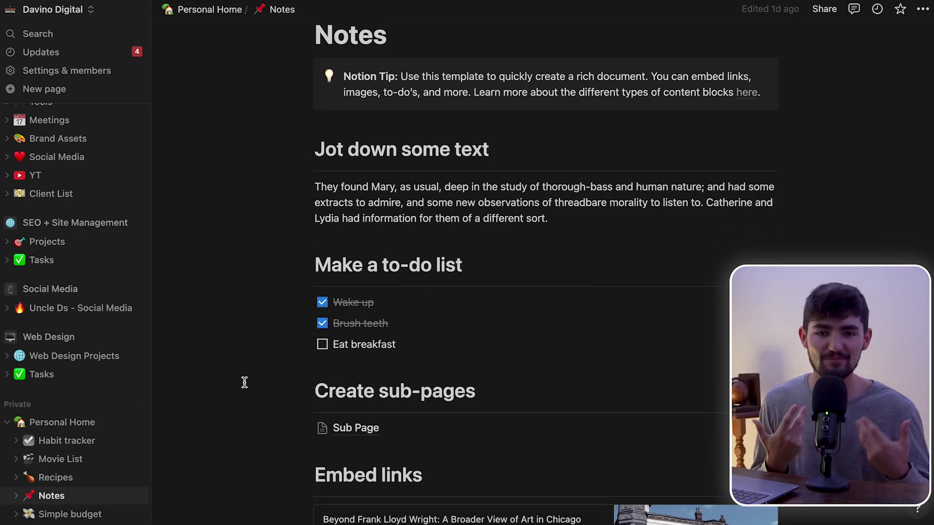
pyautogui.click(60, 479)
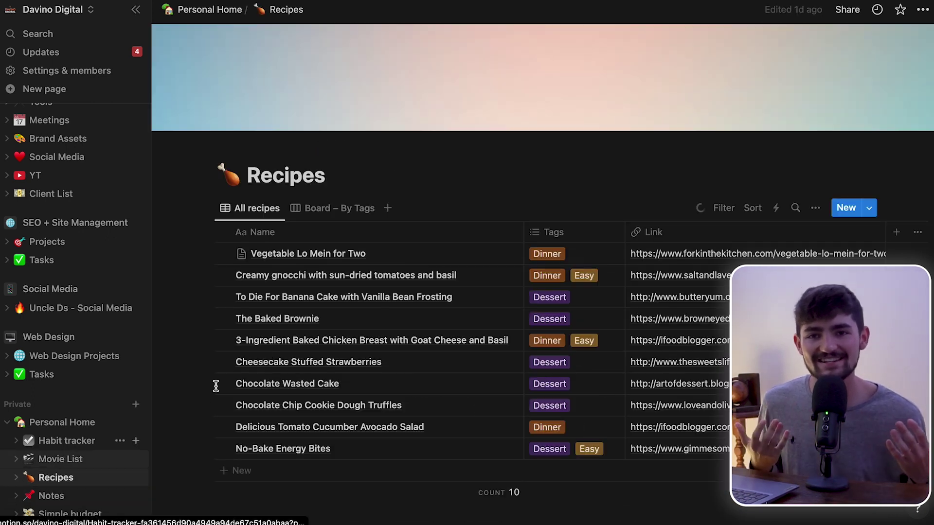
pyautogui.scroll(-2, 295, 308)
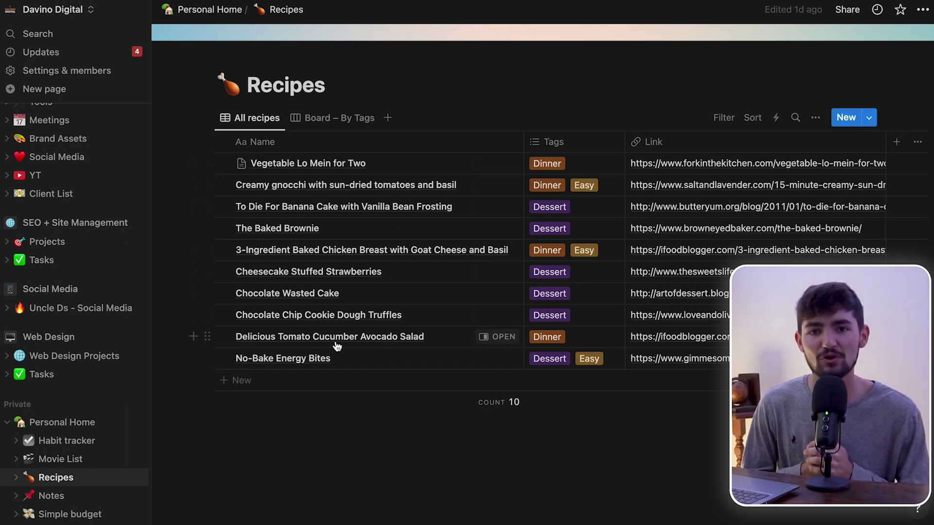
pyautogui.scroll(-5, 107, 440)
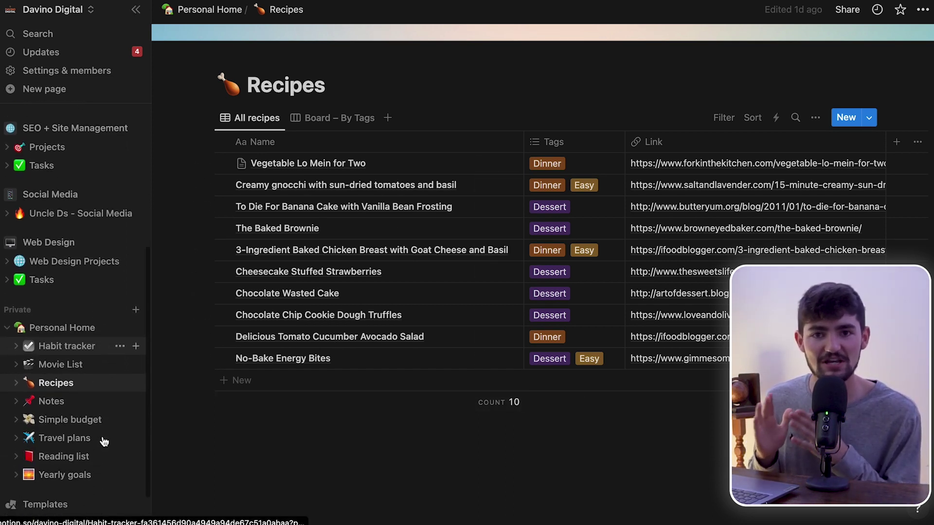
# Open the template gallery and switch its category to School
pyautogui.click(67, 480)
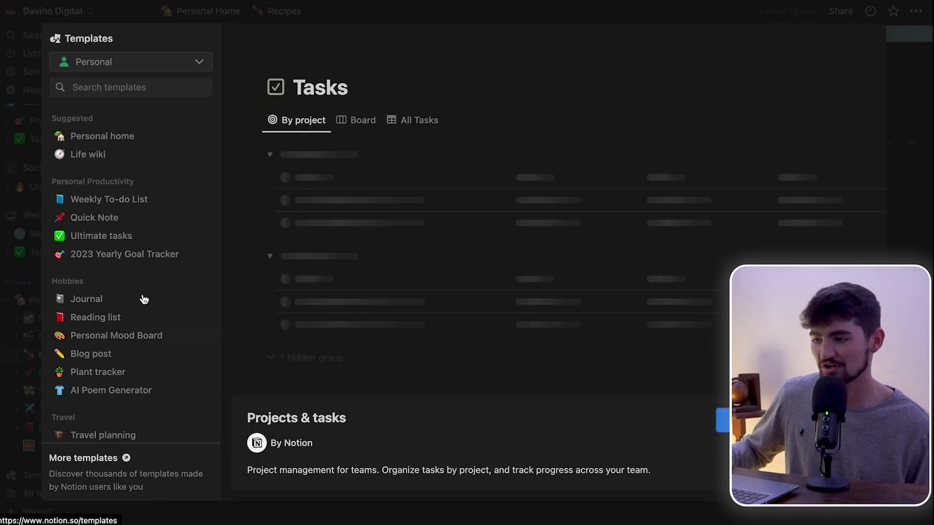
pyautogui.scroll(-7, 141, 291)
pyautogui.scroll(7, 202, 286)
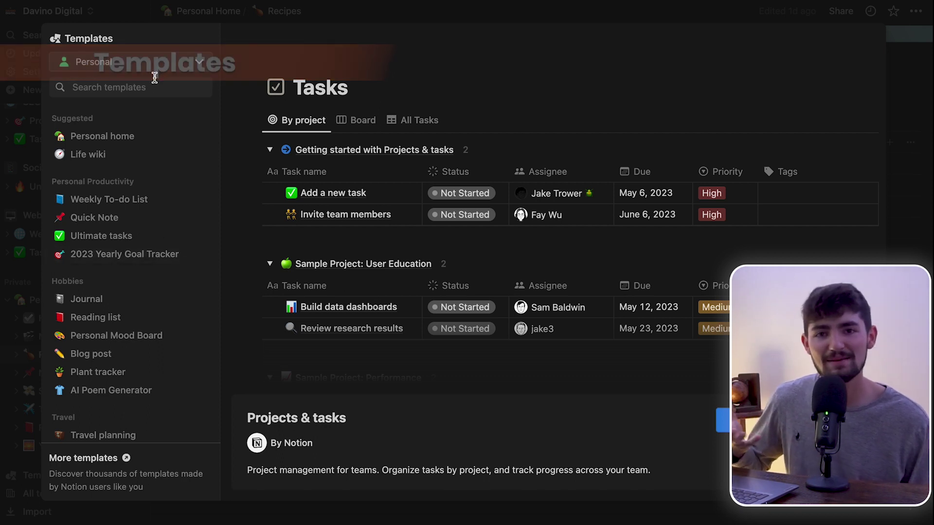
pyautogui.click(161, 69)
pyautogui.click(142, 102)
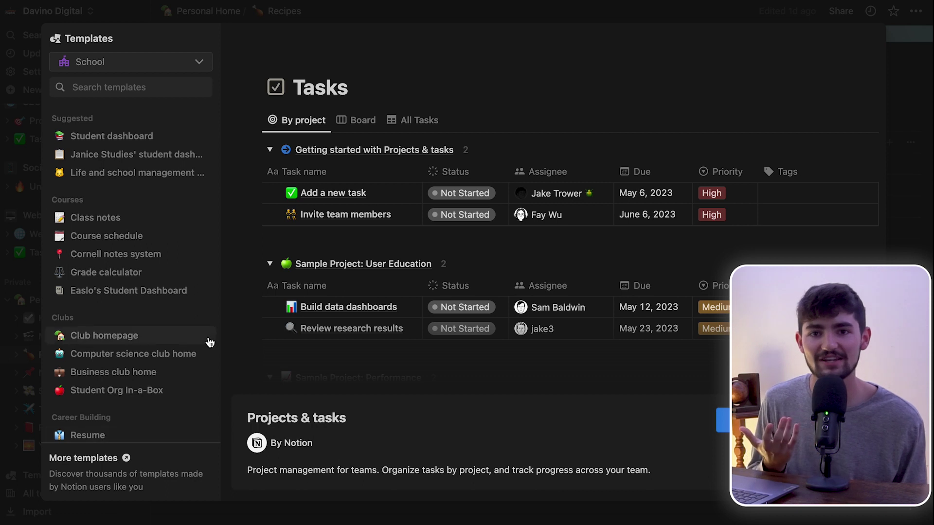
# On Notion's website, browse the Projects templates and preview the Weekly Planner for Creators and Business Owners
pyautogui.scroll(-3, 210, 342)
pyautogui.click(115, 459)
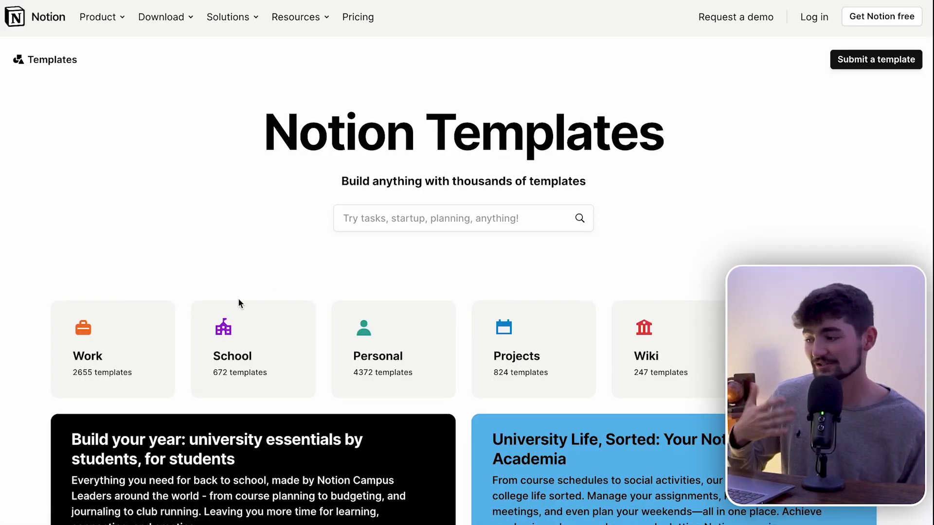
pyautogui.scroll(-5, 331, 275)
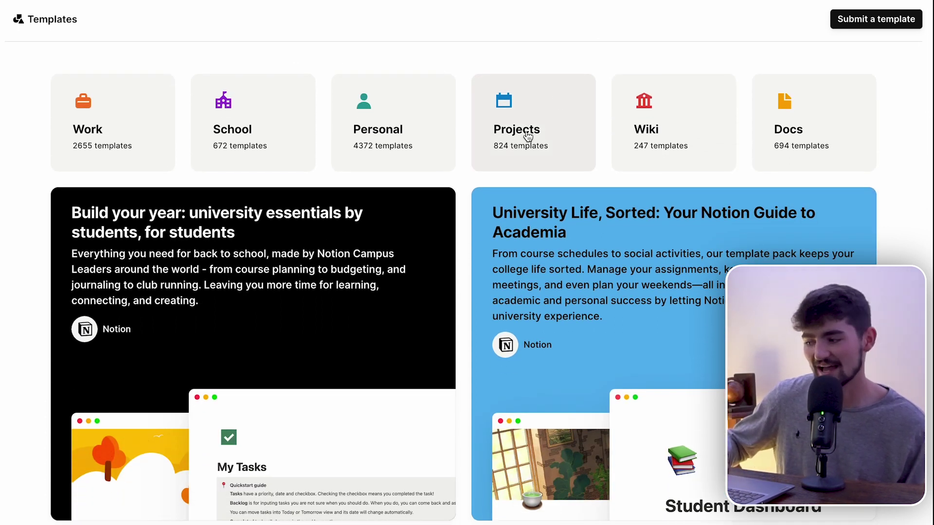
pyautogui.click(511, 141)
pyautogui.scroll(-8, 360, 324)
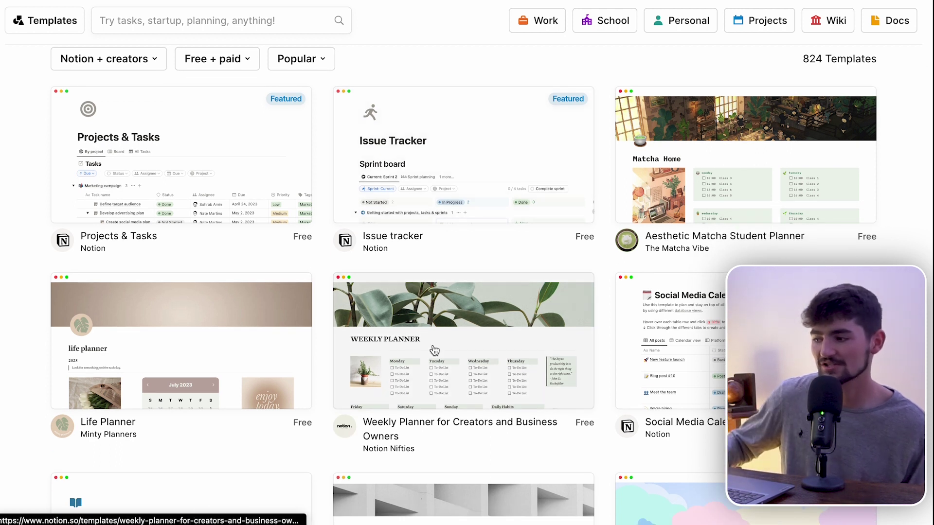
pyautogui.click(435, 350)
# Scroll through the Weekly Planner template's to-do lists, September 2023 calendar and task table
pyautogui.scroll(-10, 475, 215)
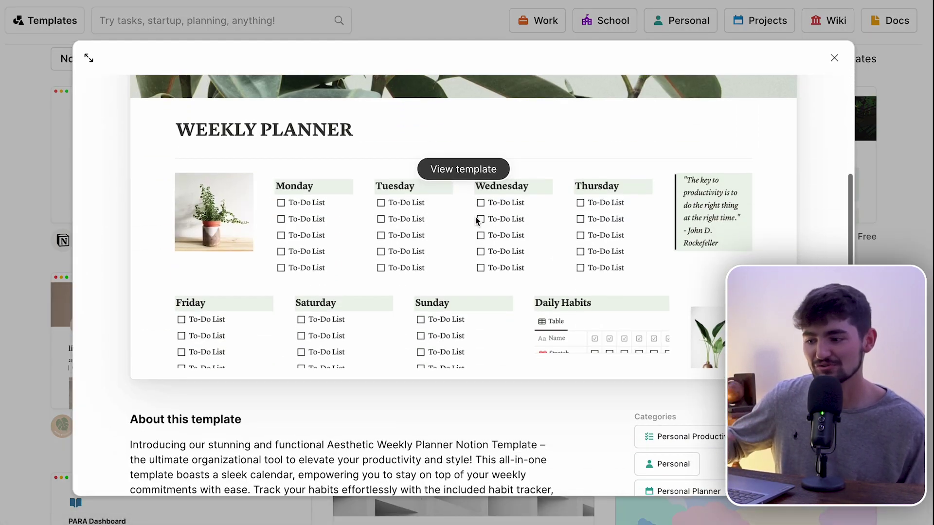
pyautogui.scroll(5, 475, 215)
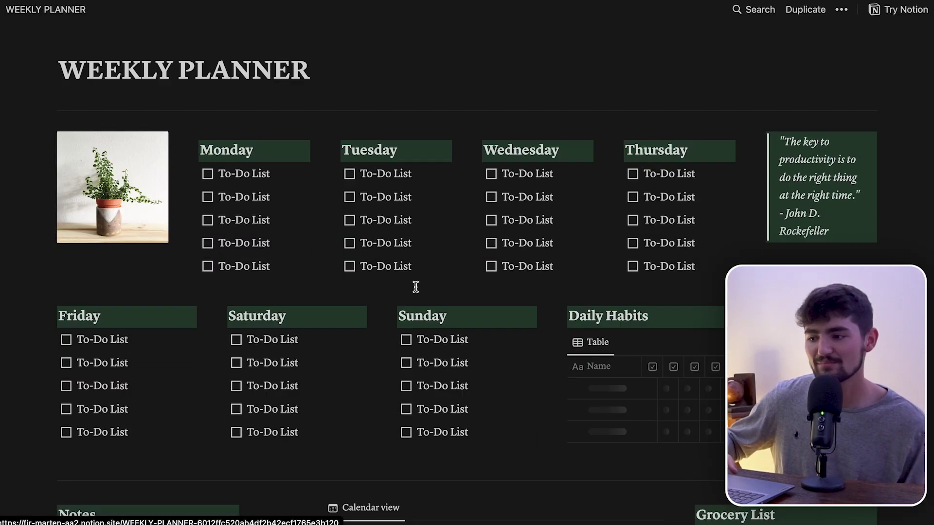
pyautogui.scroll(-7, 416, 287)
pyautogui.scroll(7, 415, 287)
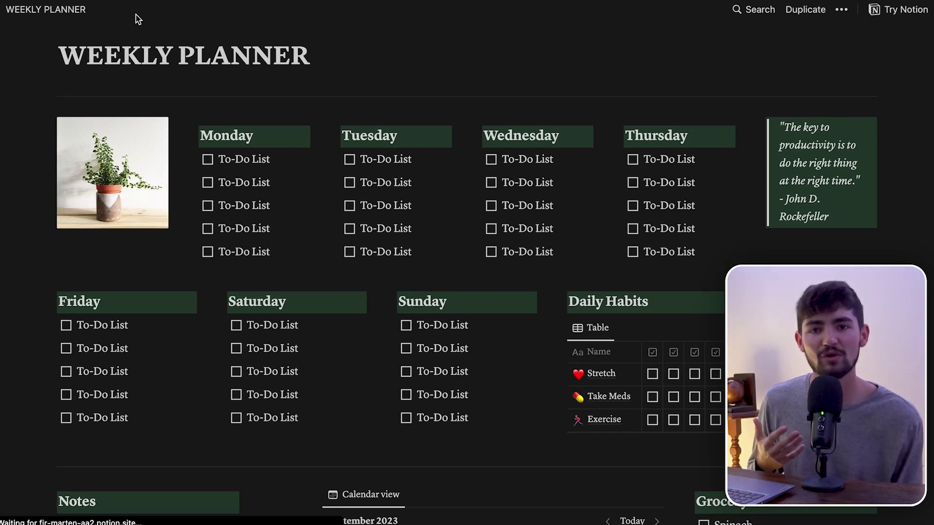
pyautogui.scroll(-10, 174, 171)
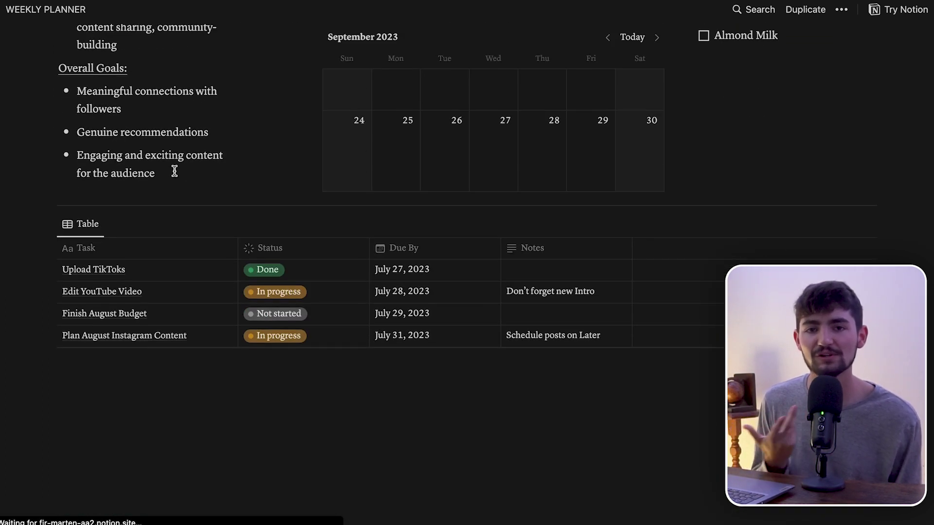